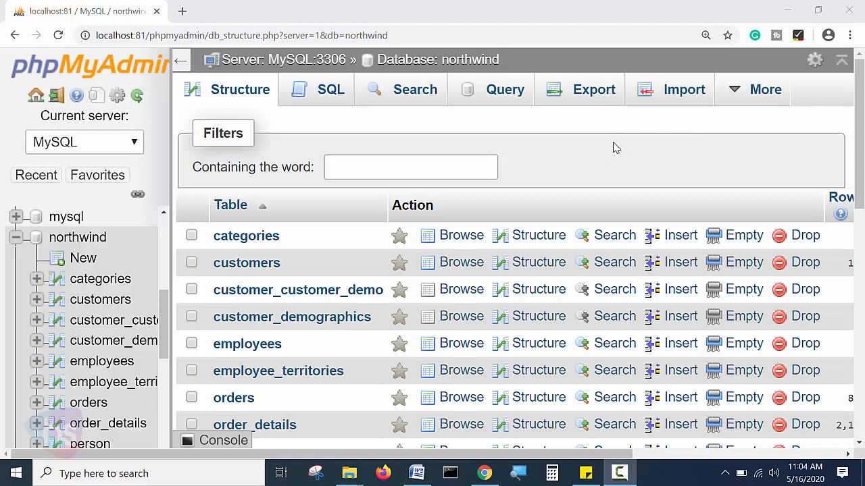
Step: Examine the list of tables in the northwind database
click(81, 241)
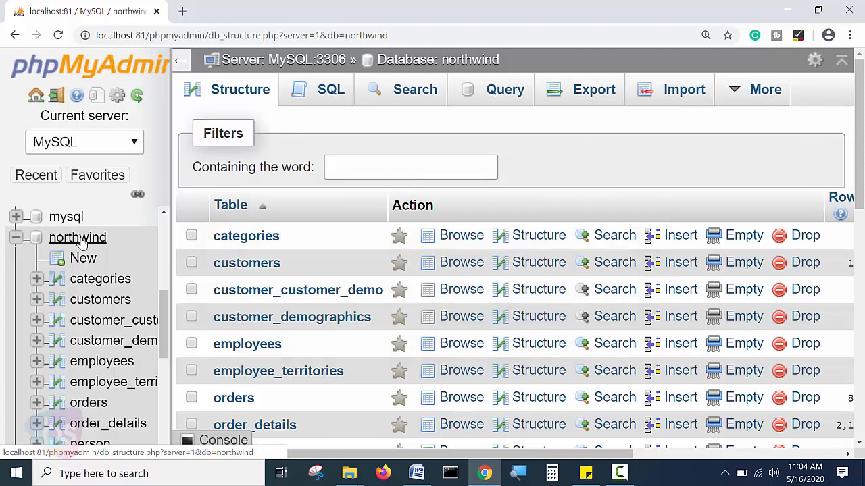
scroll(165, 310, up, 2)
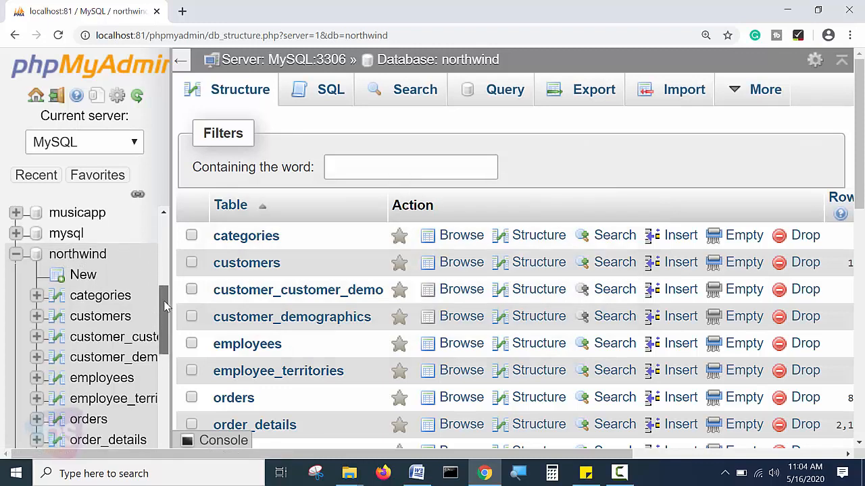
scroll(108, 264, down, 2)
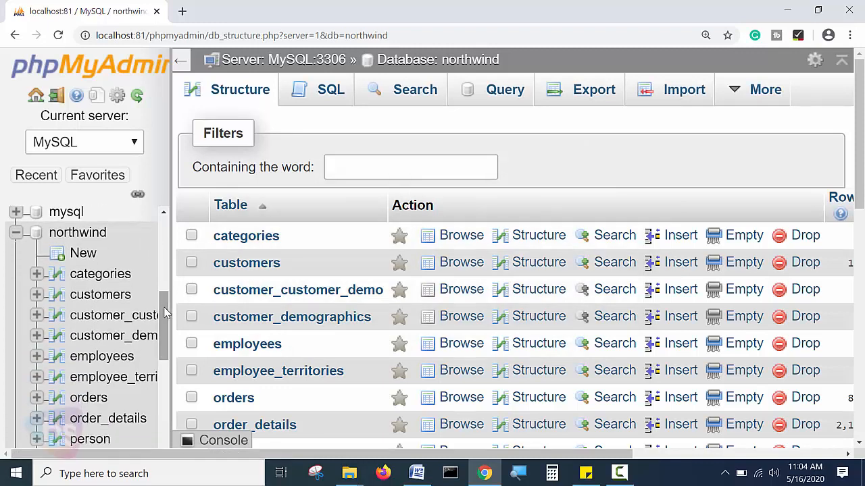
click(80, 234)
drag(860, 174, 858, 365)
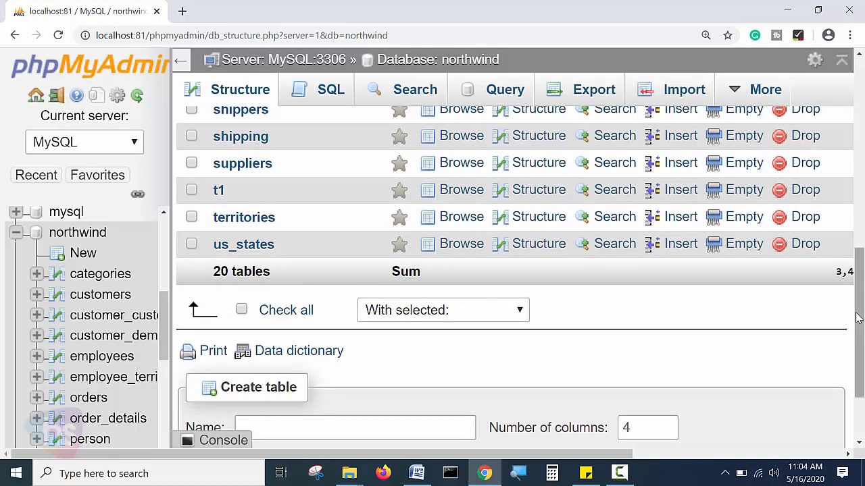
drag(859, 316, 861, 111)
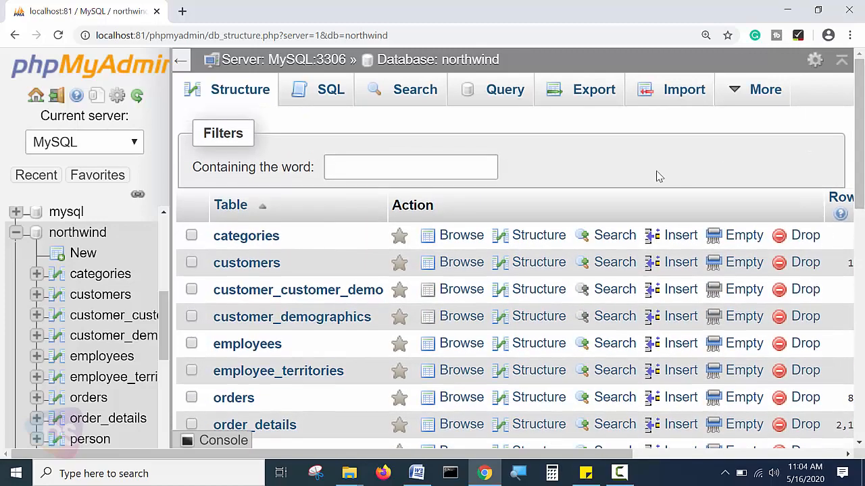
Step: Open the export settings for the northwind database and choose the Custom method with SQL format
click(594, 94)
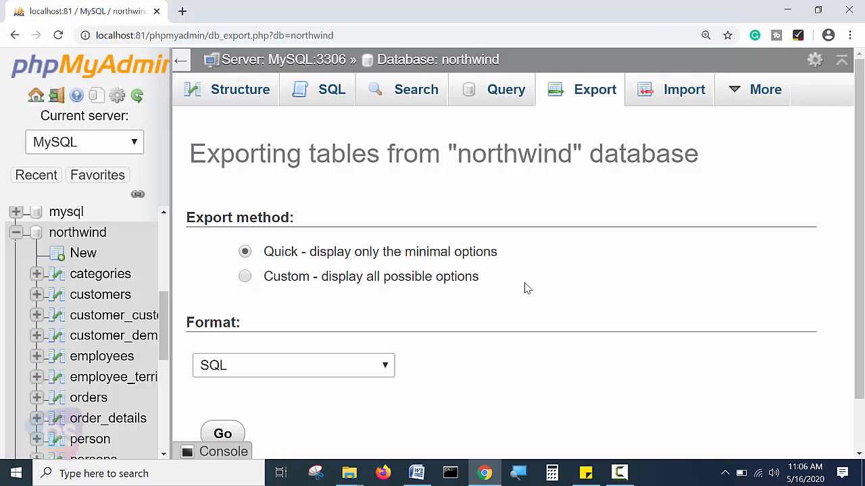
scroll(523, 288, down, 1)
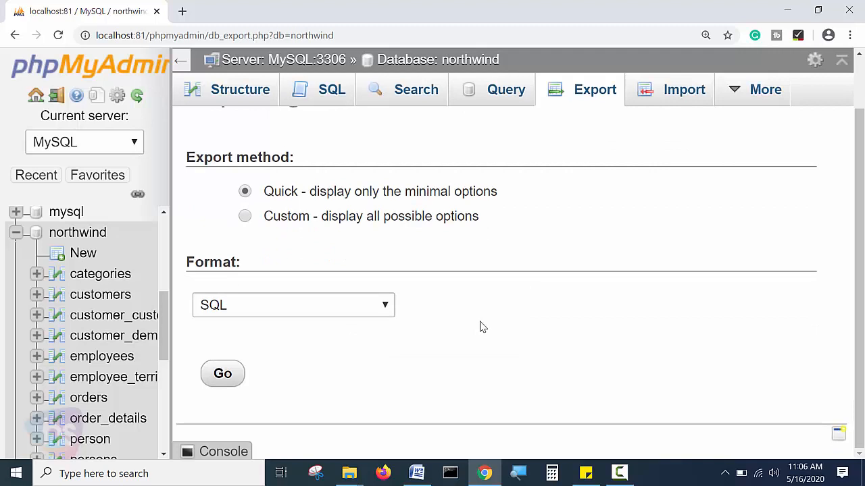
click(386, 308)
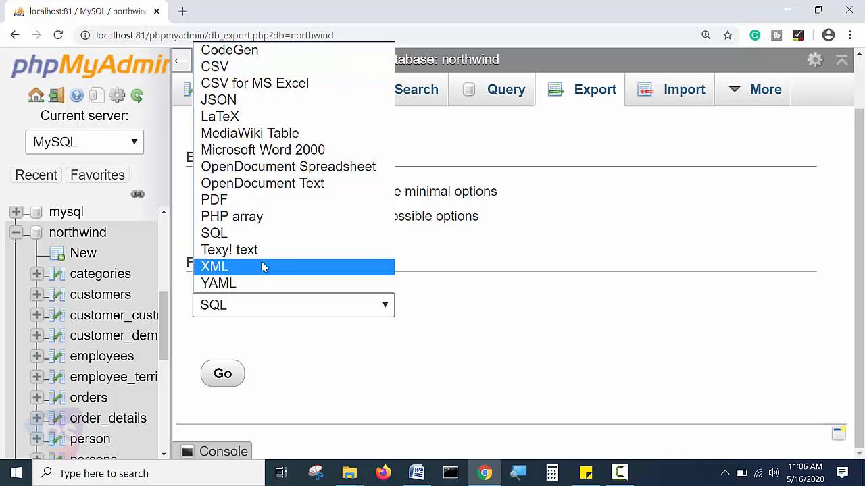
click(281, 233)
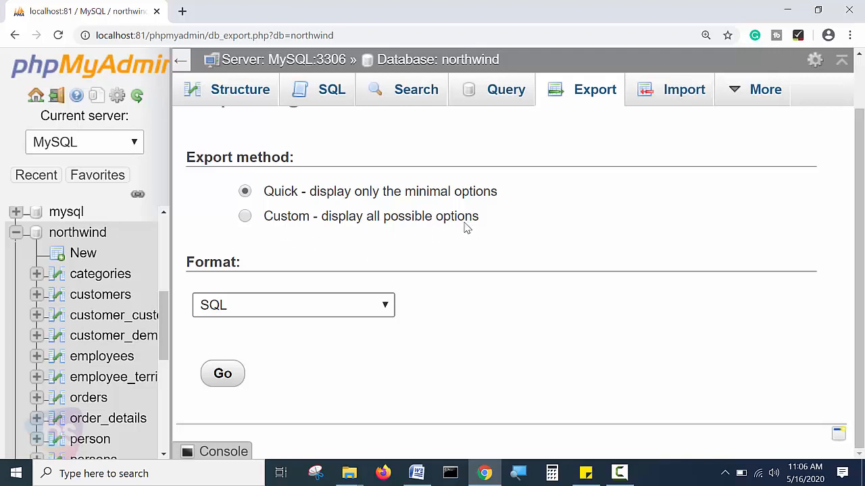
click(246, 216)
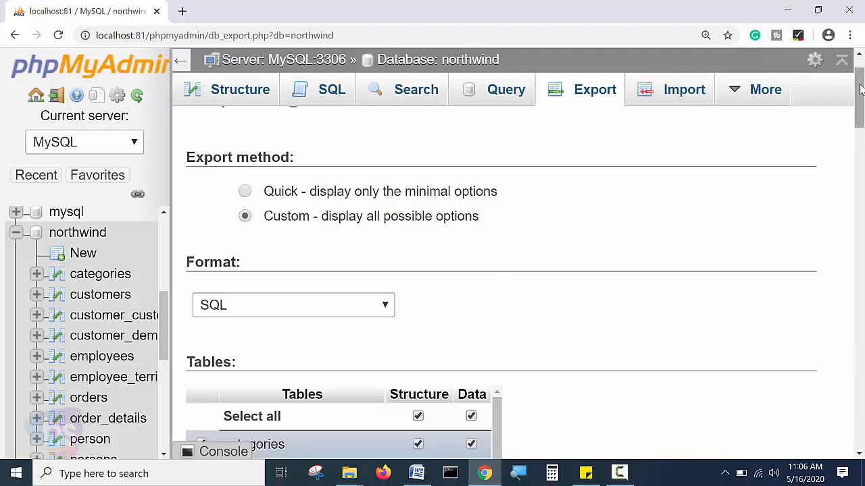
Step: Exclude the categories table and the structure of all tables from the export, and include them again
drag(860, 90, 860, 123)
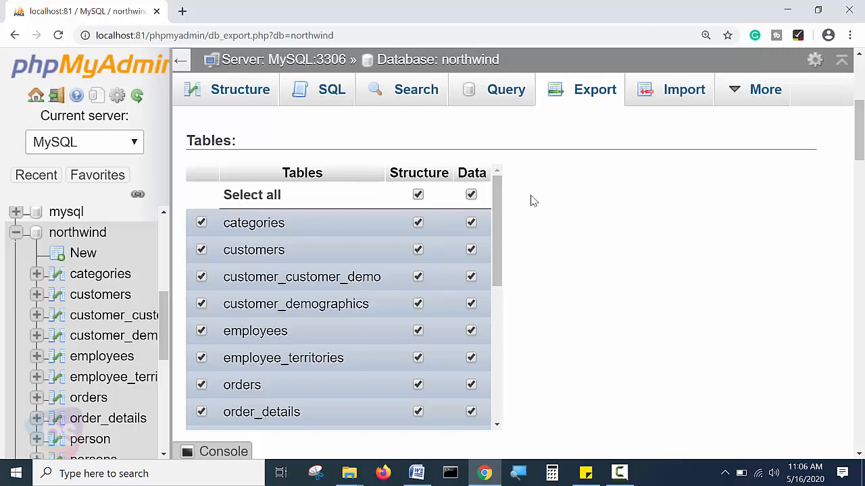
mouse_move(498, 187)
mouse_down()
mouse_move(501, 351)
mouse_move(510, 181)
mouse_up()
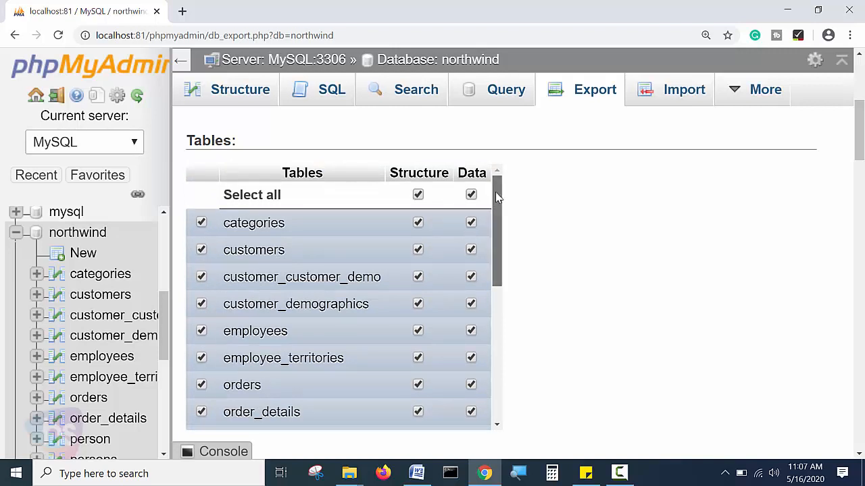
mouse_move(497, 192)
mouse_down()
mouse_move(508, 351)
mouse_move(484, 183)
mouse_up()
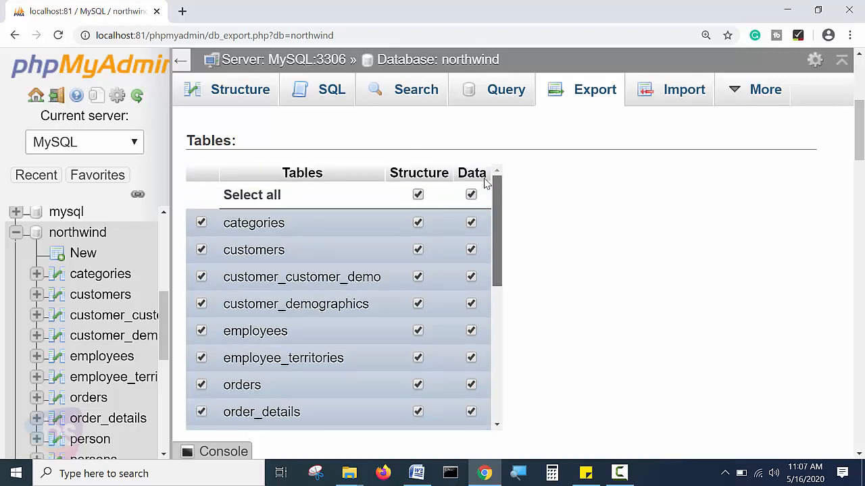
click(202, 223)
click(202, 224)
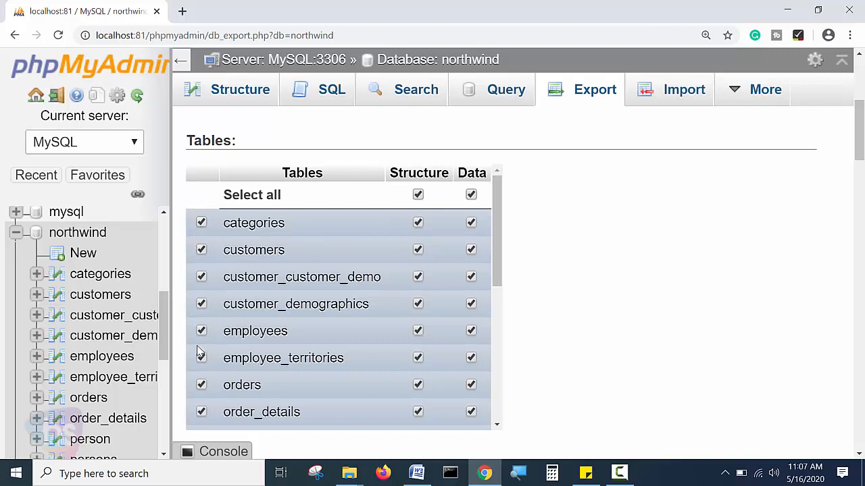
click(418, 195)
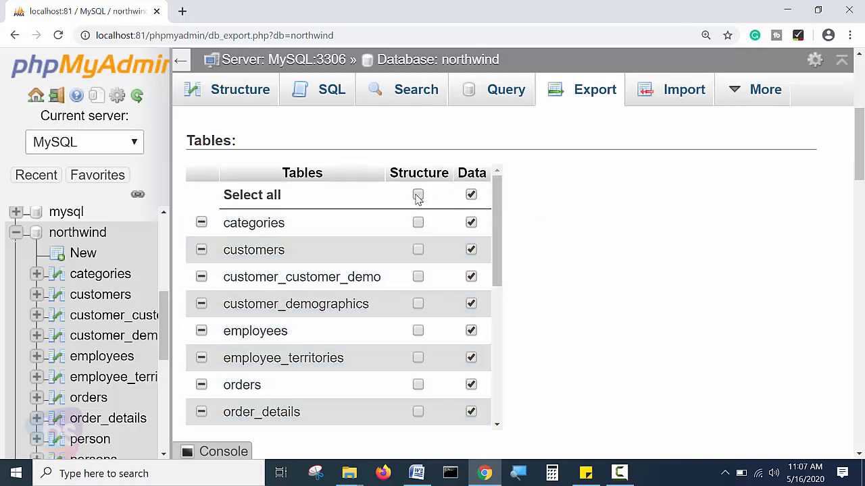
click(417, 195)
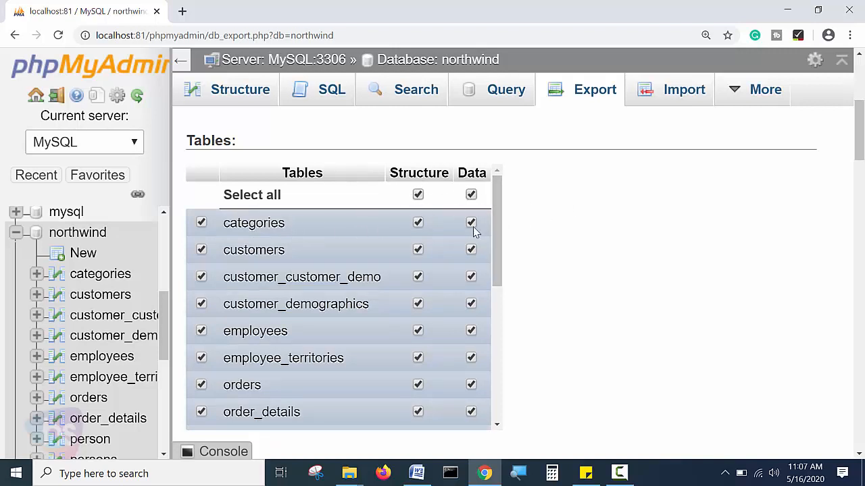
Step: Try a structure-only selection for all tables and include their data in the export again
click(471, 195)
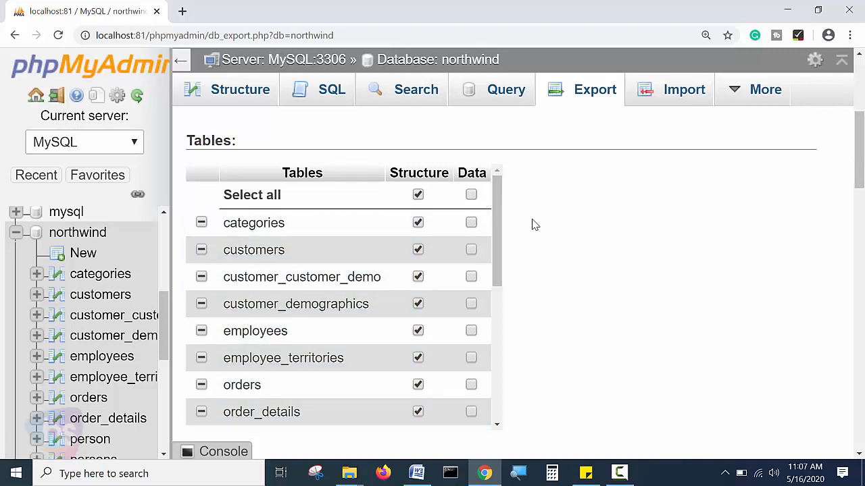
click(418, 195)
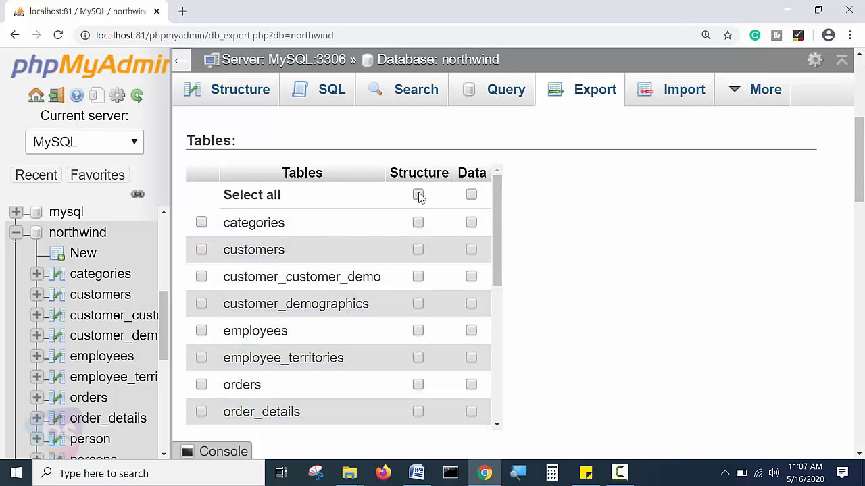
click(418, 195)
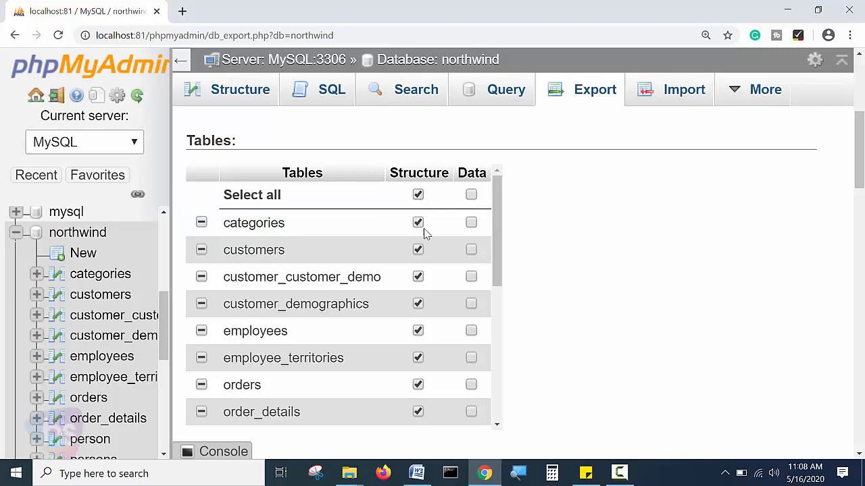
scroll(417, 276, down, 2)
click(418, 254)
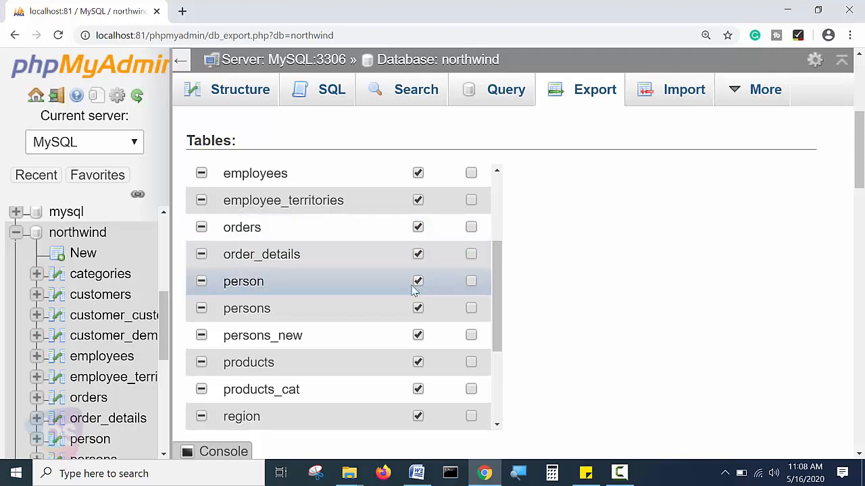
scroll(416, 352, down, 3)
scroll(419, 337, up, 5)
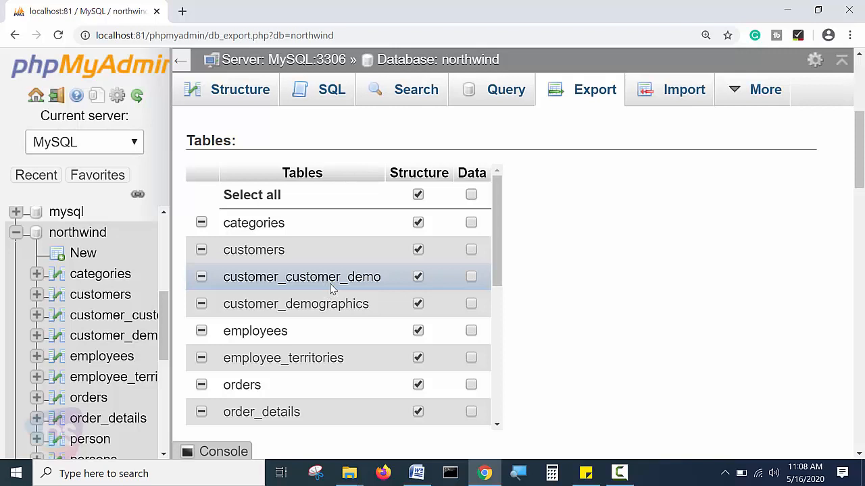
click(472, 194)
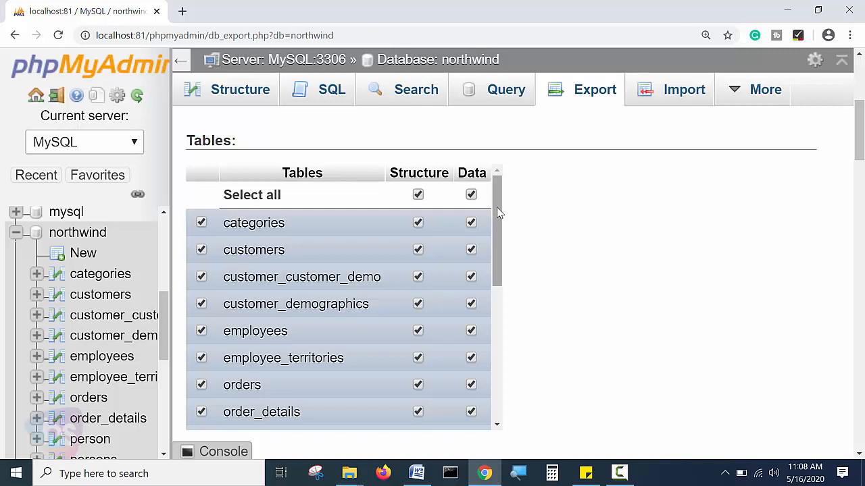
Step: Try a data-only selection for all tables and include their structure in the export again
drag(503, 226, 501, 351)
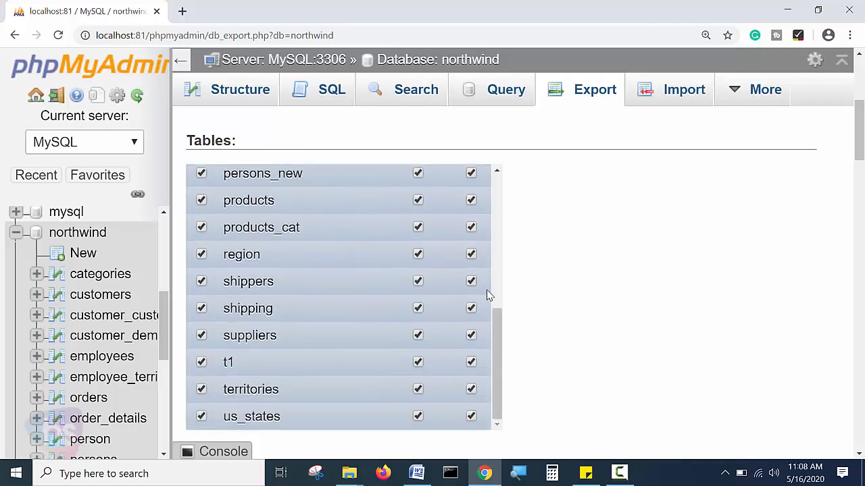
drag(496, 272, 494, 212)
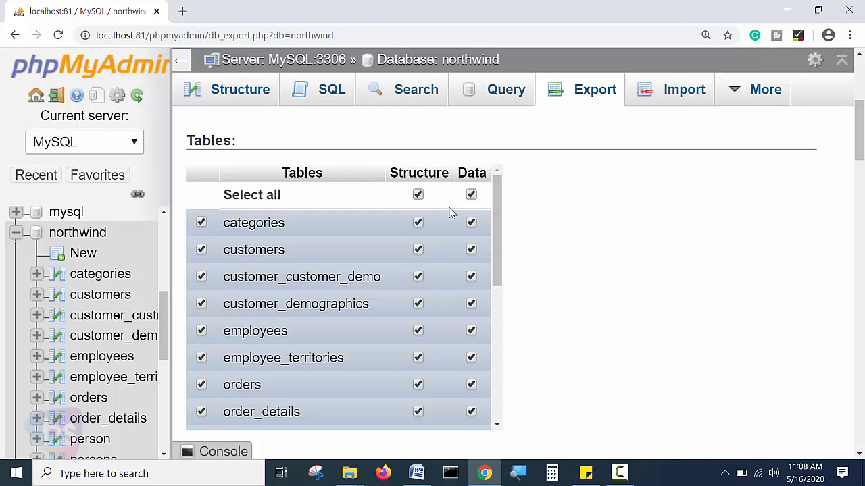
click(418, 194)
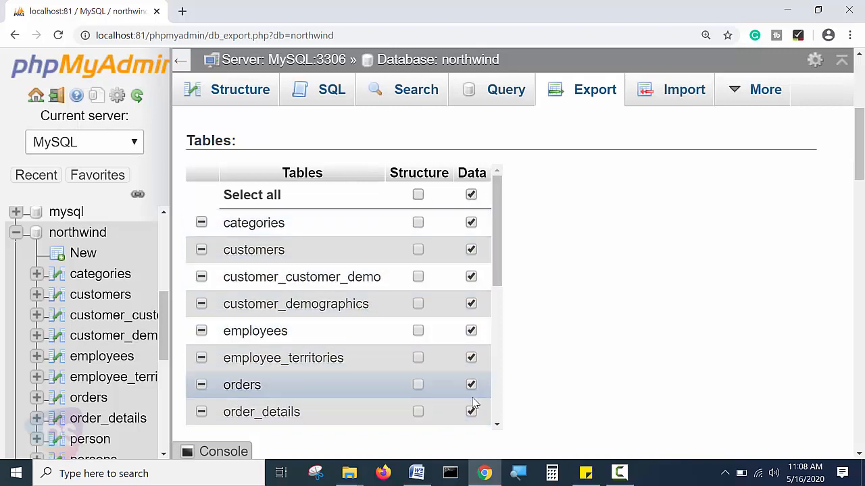
click(418, 195)
drag(494, 205, 500, 230)
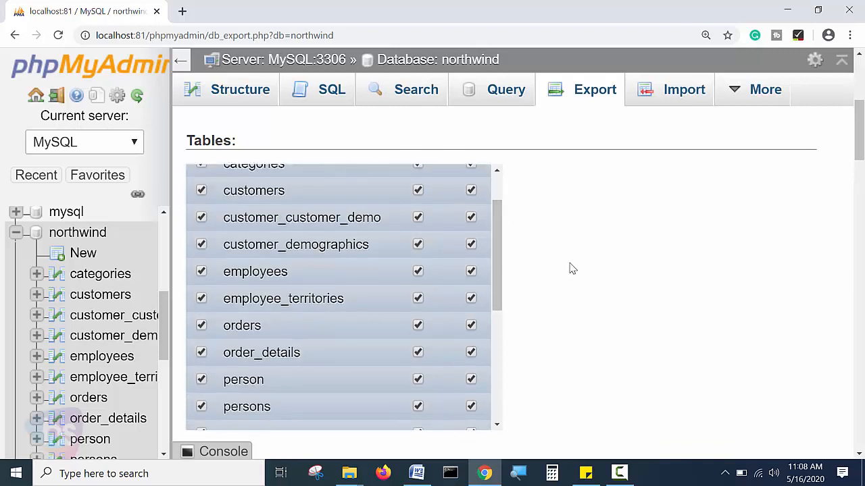
Step: Examine the output options of the export, including the available character sets and compression types
scroll(565, 270, down, 5)
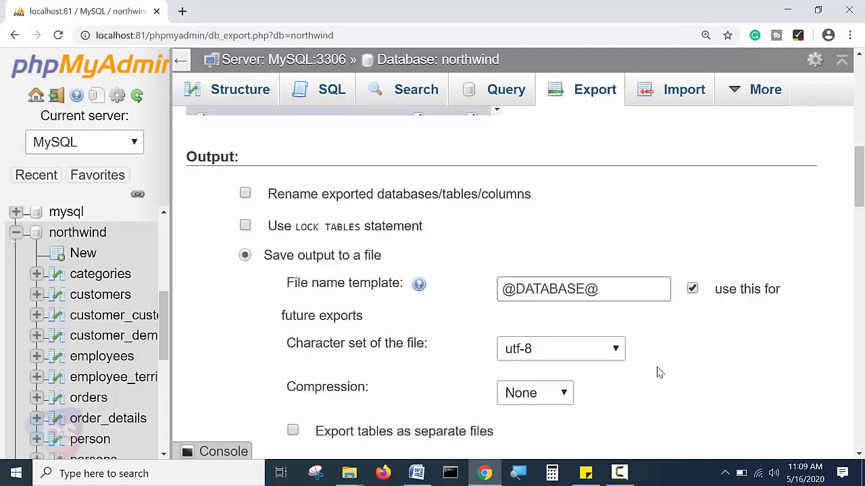
scroll(656, 371, down, 2)
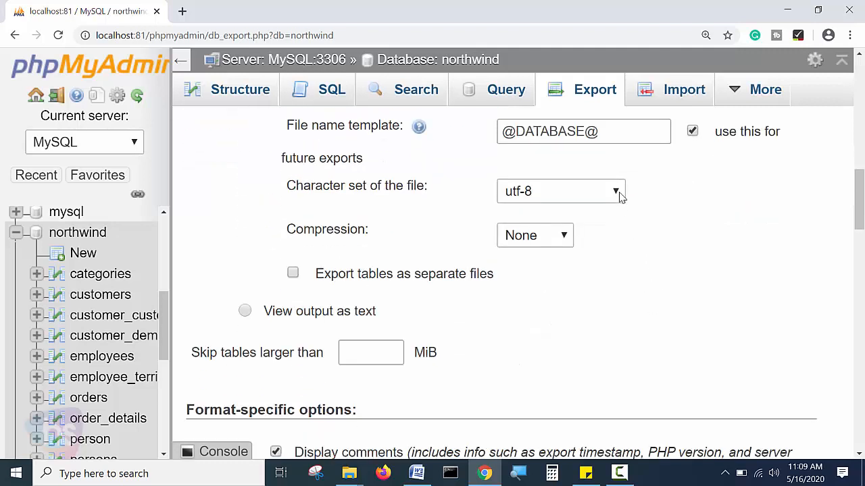
click(620, 195)
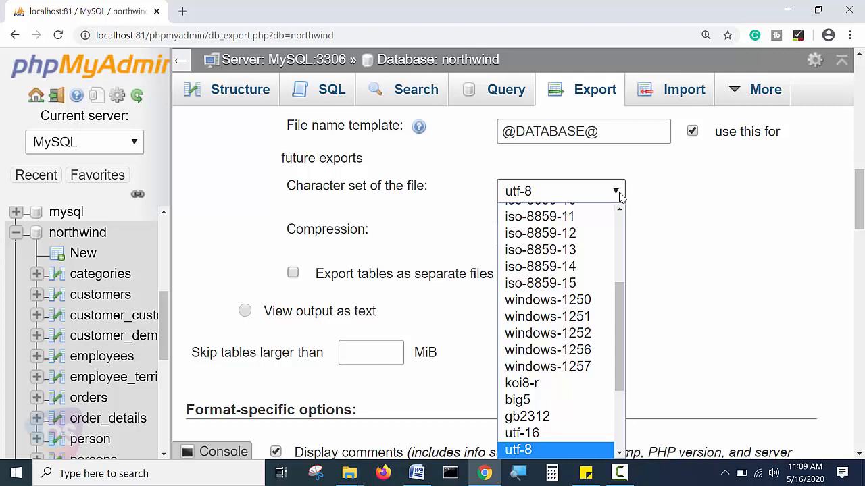
click(620, 195)
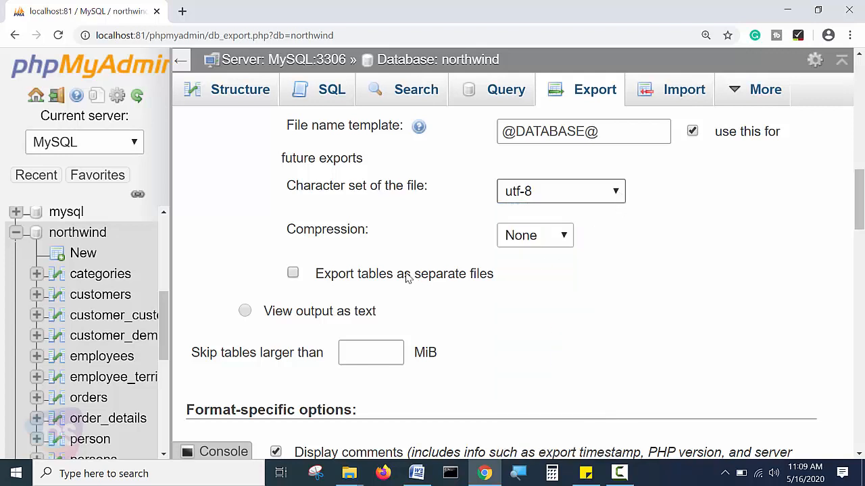
click(569, 238)
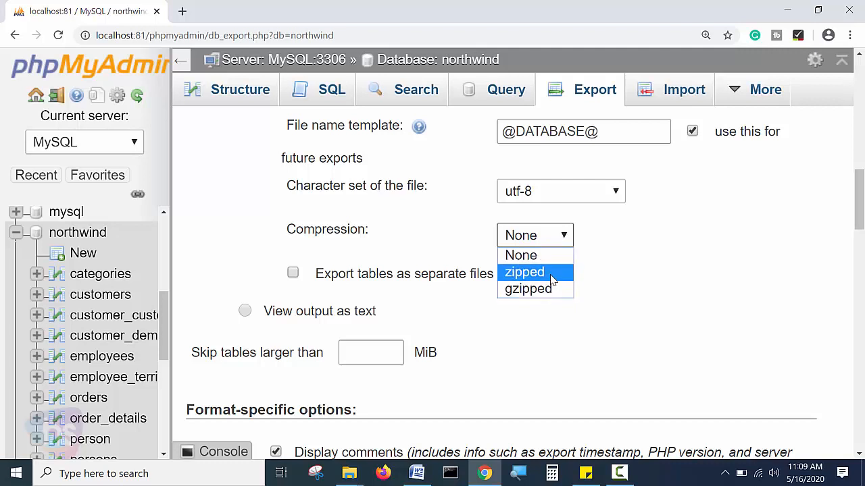
click(567, 242)
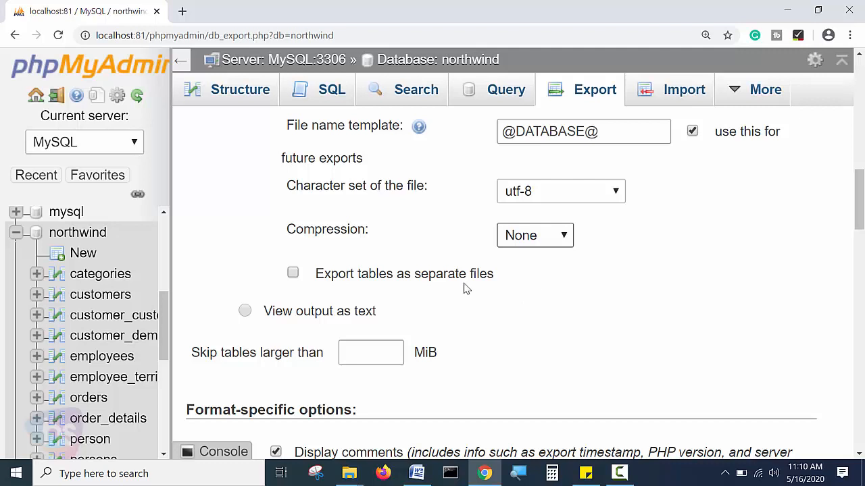
Step: Enable exporting the tables as separate files with zipped compression
click(293, 274)
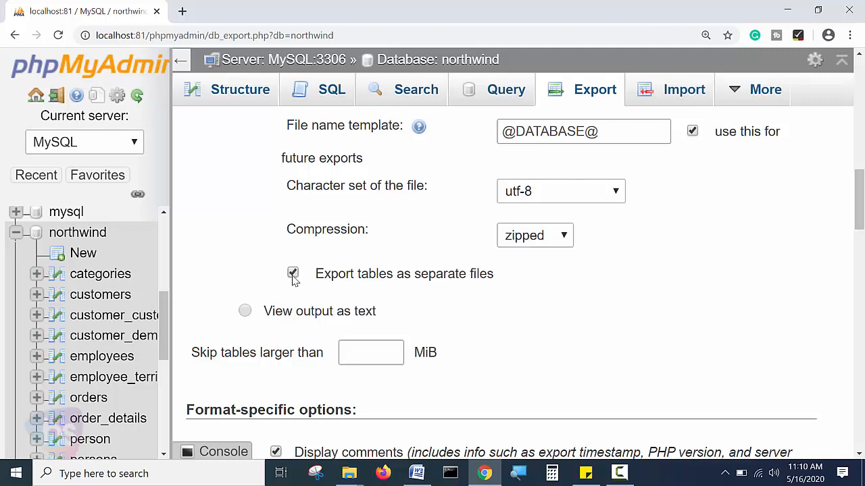
click(560, 247)
click(552, 255)
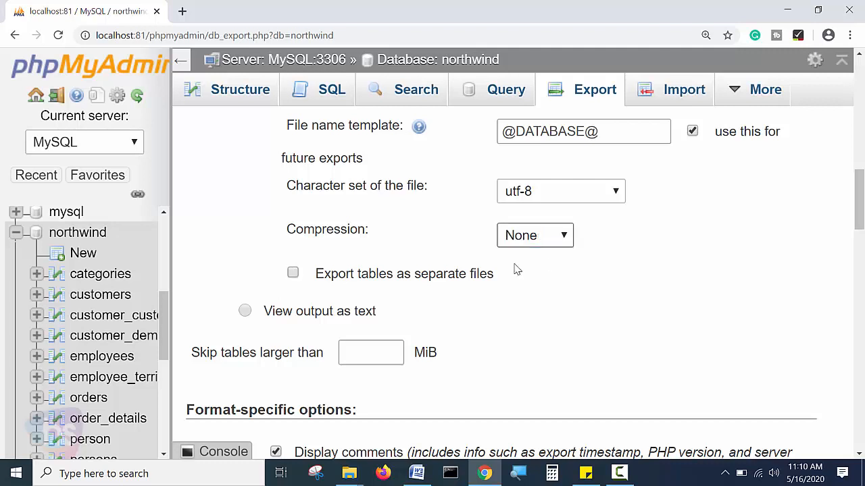
click(293, 275)
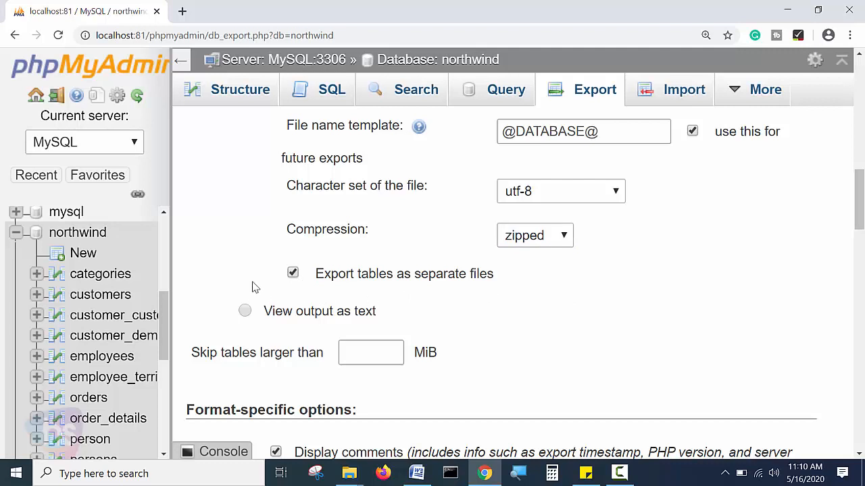
Step: Disable exporting the tables as separate files
click(293, 274)
scroll(473, 329, up, 2)
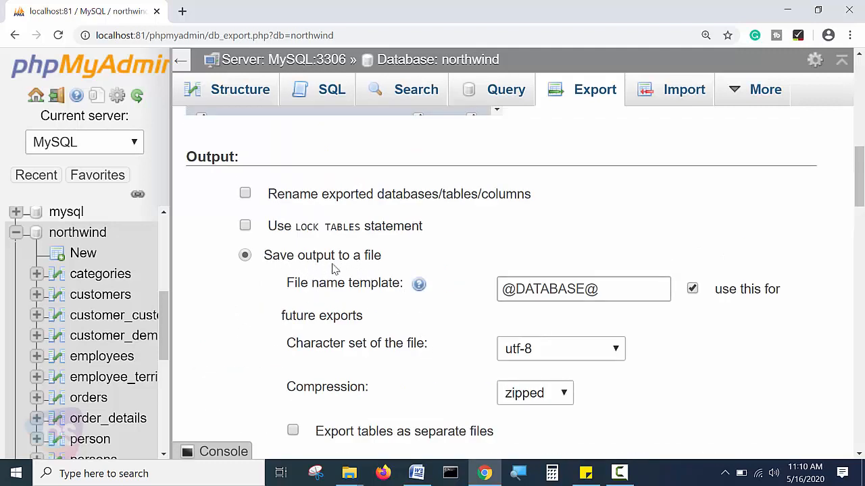
Step: Try entering a size limit in MiB for skipping large tables and clear it again
scroll(431, 322, down, 5)
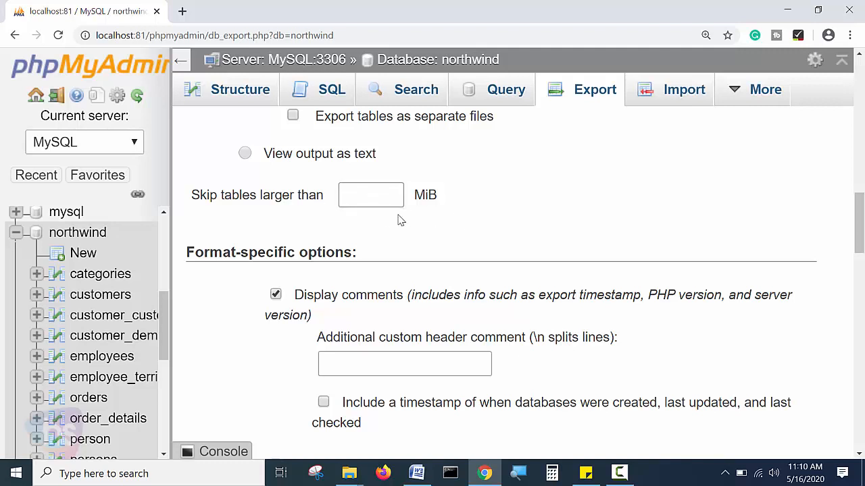
click(379, 195)
text(a22)
key(BackSpace)
key(BackSpace)
key(BackSpace)
Step: Examine the format-specific options and the object creation statements offered for the export
scroll(466, 226, down, 2)
scroll(334, 239, up, 1)
scroll(334, 239, up, 1)
scroll(537, 368, down, 3)
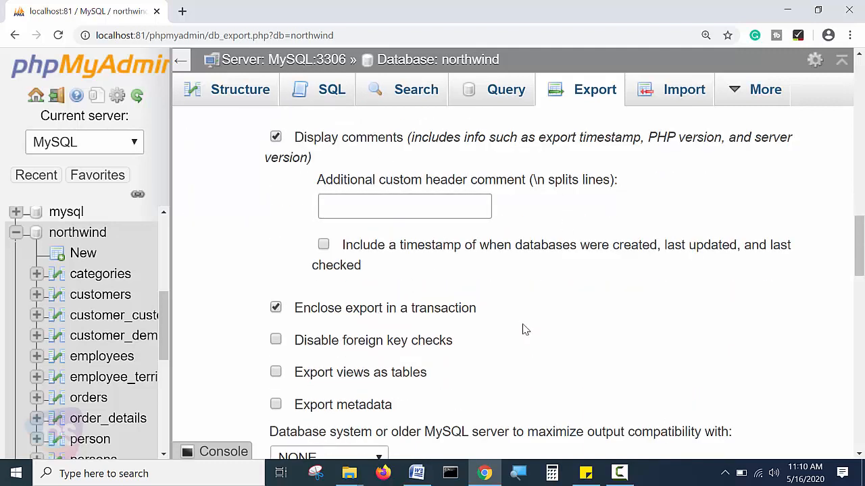
scroll(547, 312, down, 3)
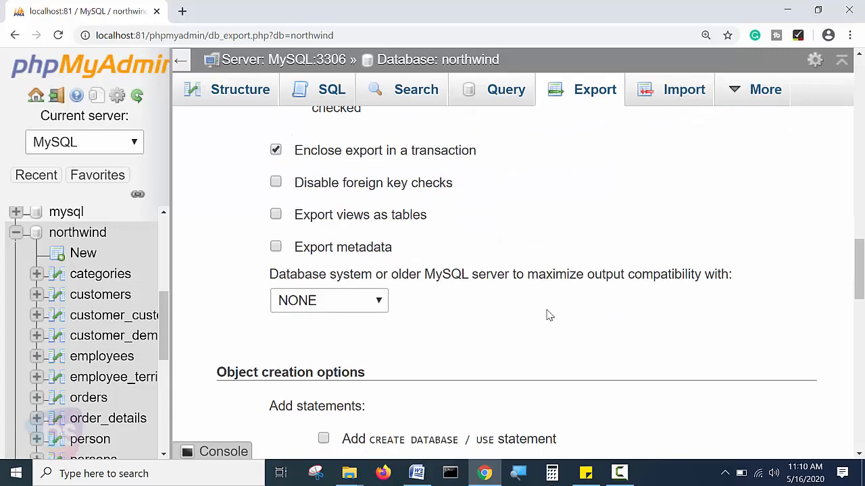
scroll(549, 317, down, 3)
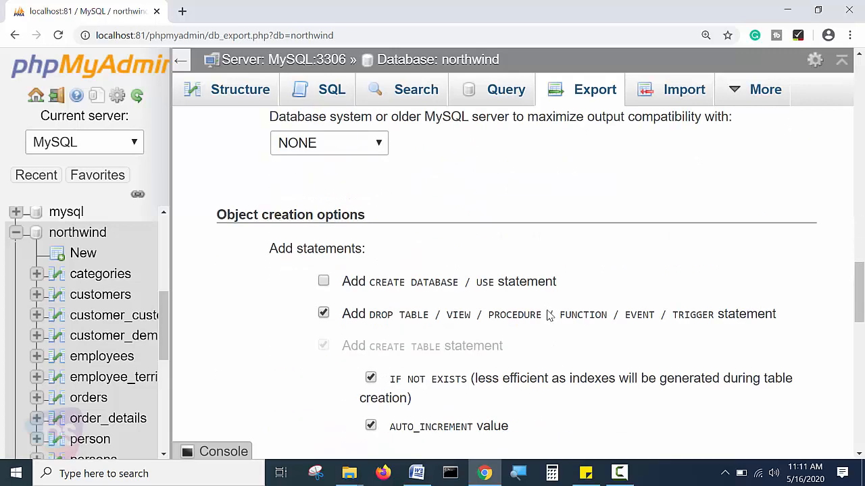
scroll(549, 316, down, 3)
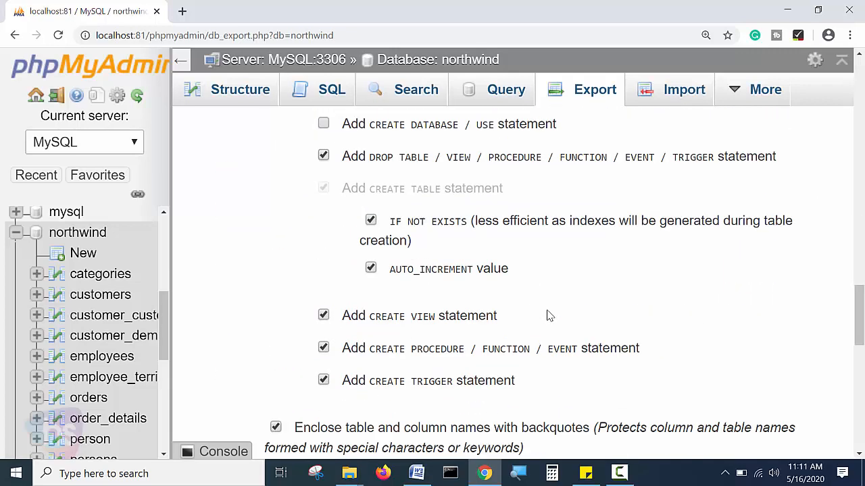
Step: Try including the CREATE DATABASE / USE statement in the export and leave it out again
scroll(548, 315, up, 3)
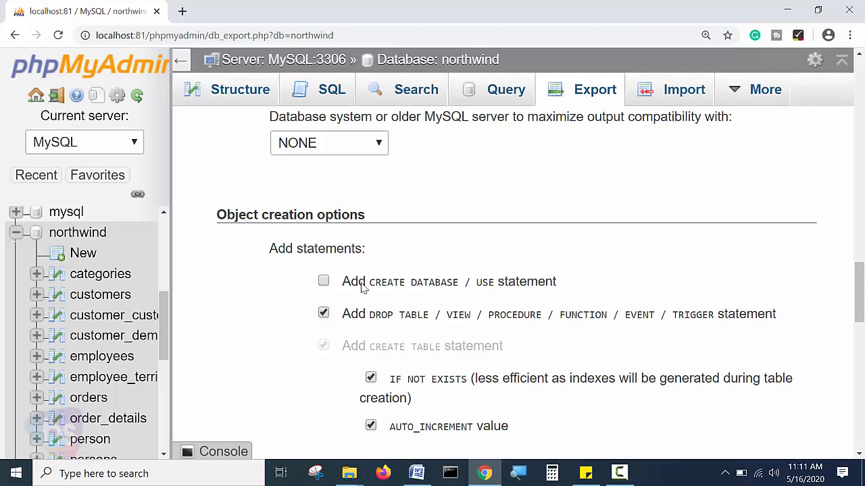
click(324, 281)
click(324, 282)
Step: Examine the data creation options and the functions available for dumping data, keeping INSERT
scroll(617, 317, down, 2)
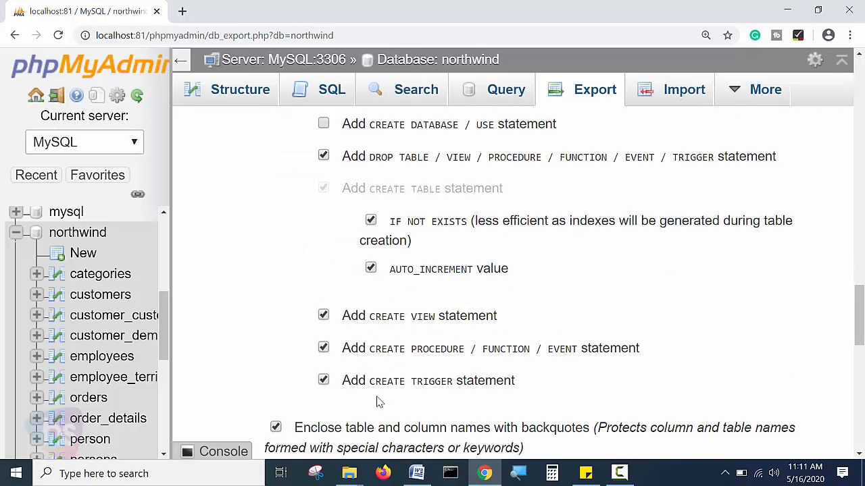
scroll(513, 398, down, 2)
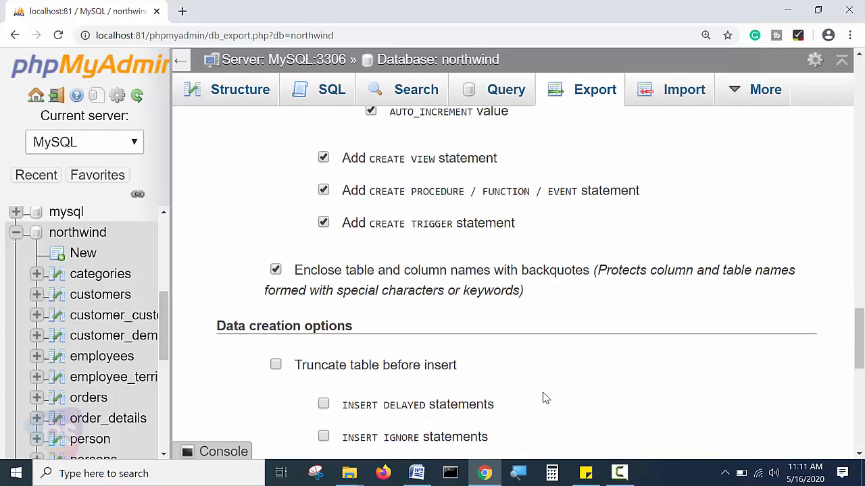
scroll(546, 399, down, 2)
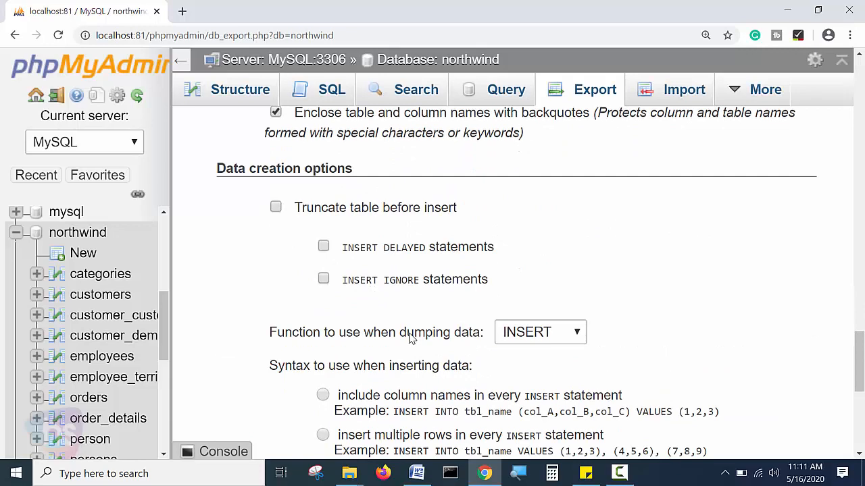
scroll(410, 338, down, 2)
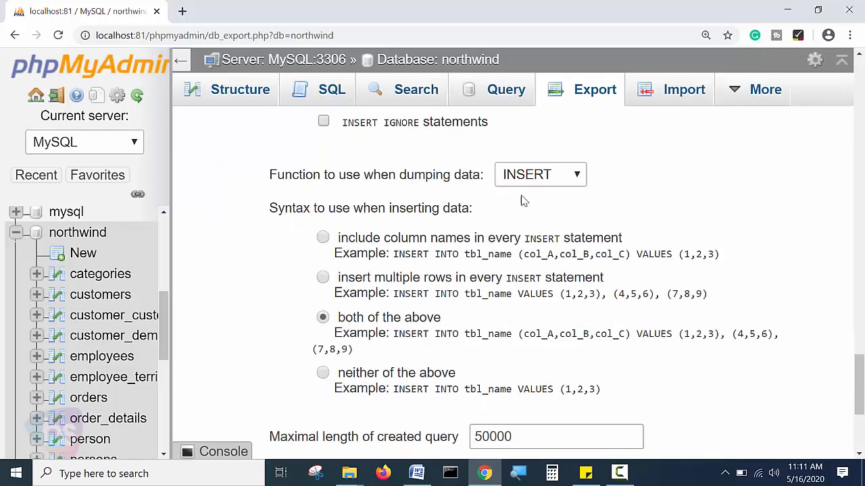
drag(259, 180, 460, 203)
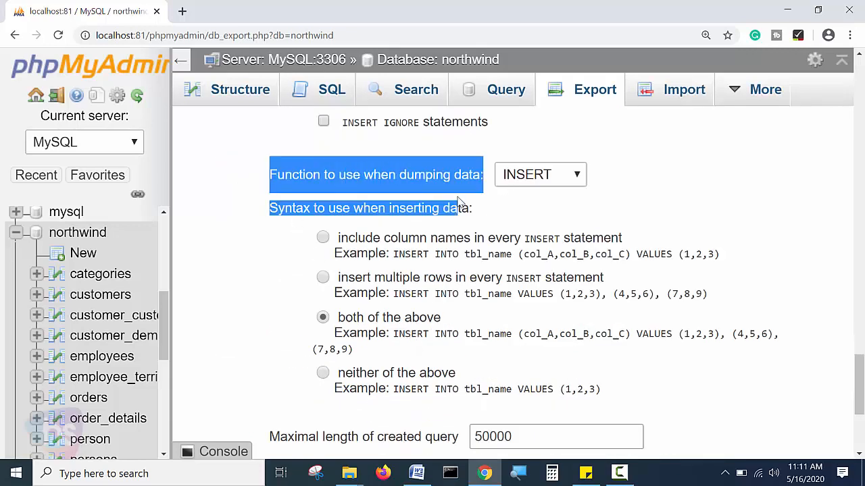
click(555, 206)
click(582, 178)
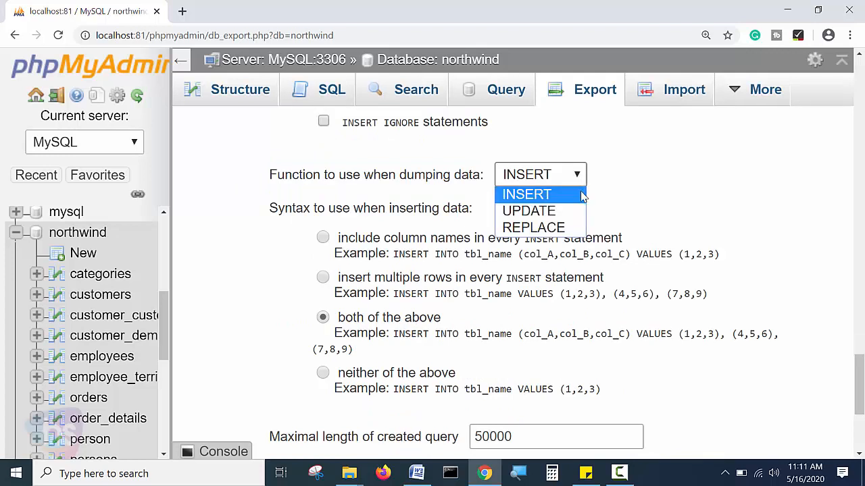
click(576, 198)
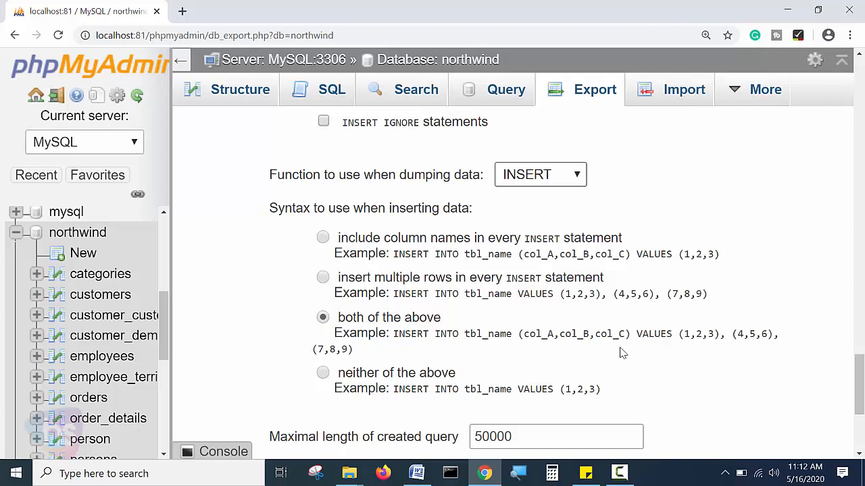
Step: Examine the syntax examples for inserting data and the maximal length setting of the created query
drag(546, 336, 623, 336)
click(578, 338)
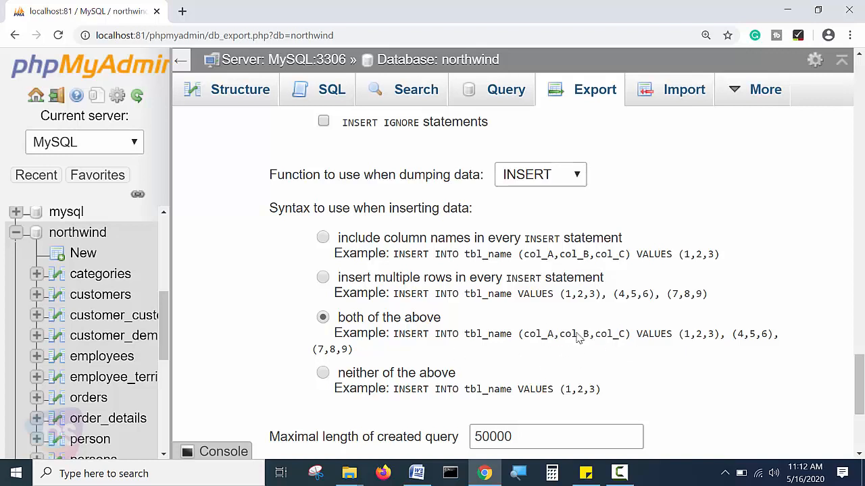
scroll(574, 335, down, 2)
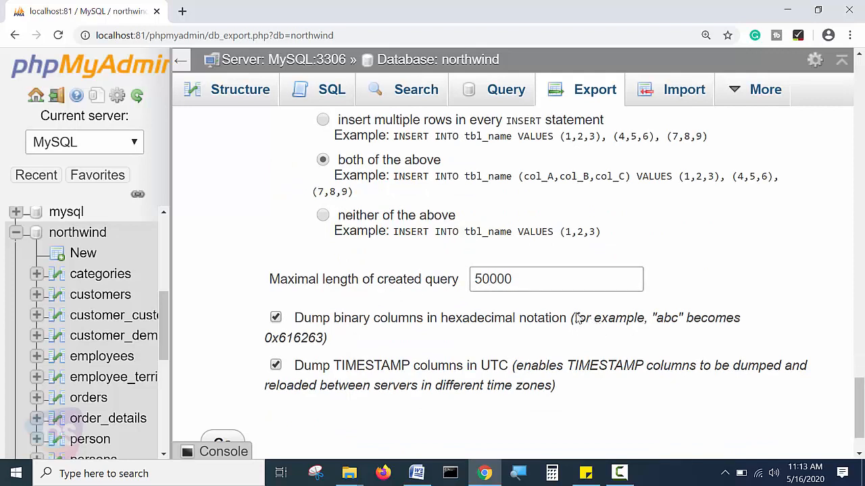
click(531, 287)
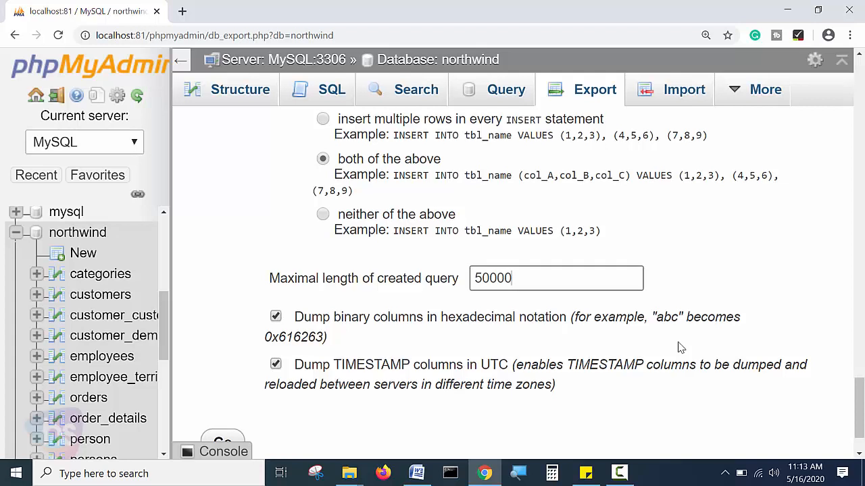
Step: Run the export of the northwind database as a zipped SQL file
scroll(679, 347, down, 1)
click(235, 377)
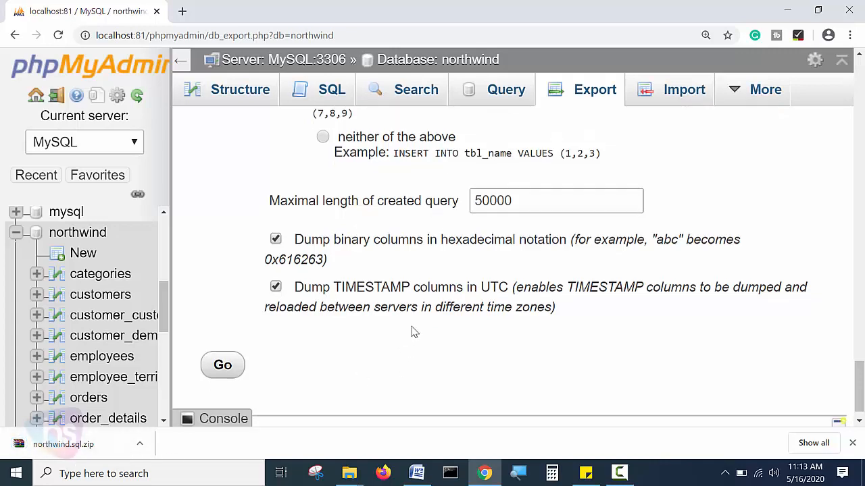
Step: Set the output compression to None and export the northwind database again as a plain SQL file
scroll(411, 332, up, 5)
scroll(411, 332, up, 8)
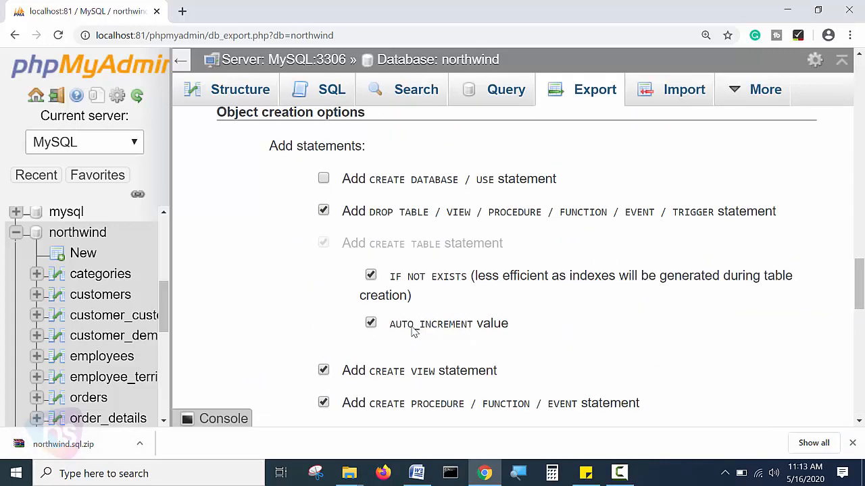
scroll(411, 332, up, 5)
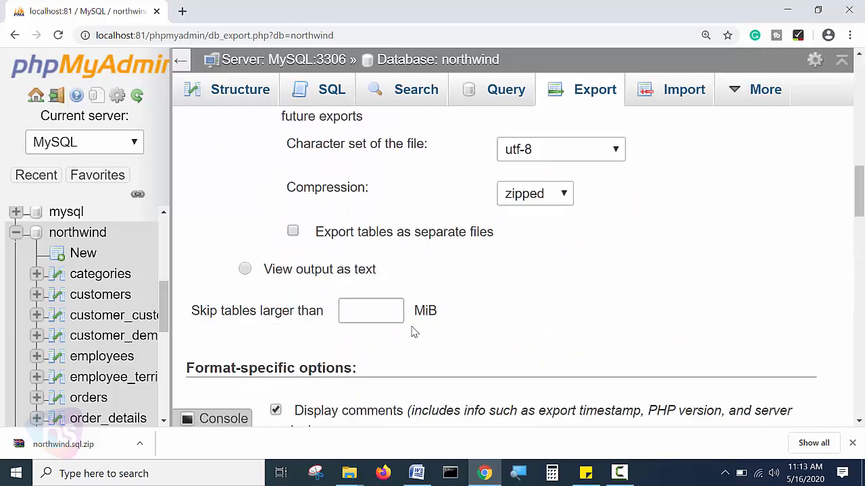
click(550, 298)
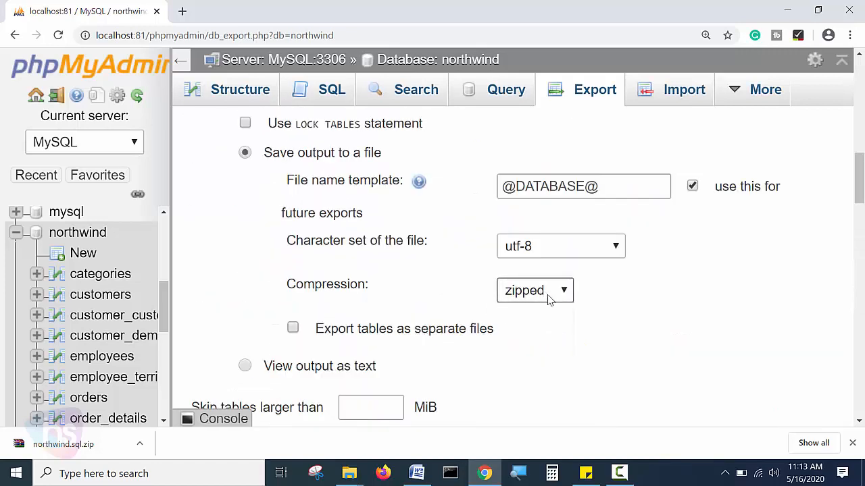
click(539, 311)
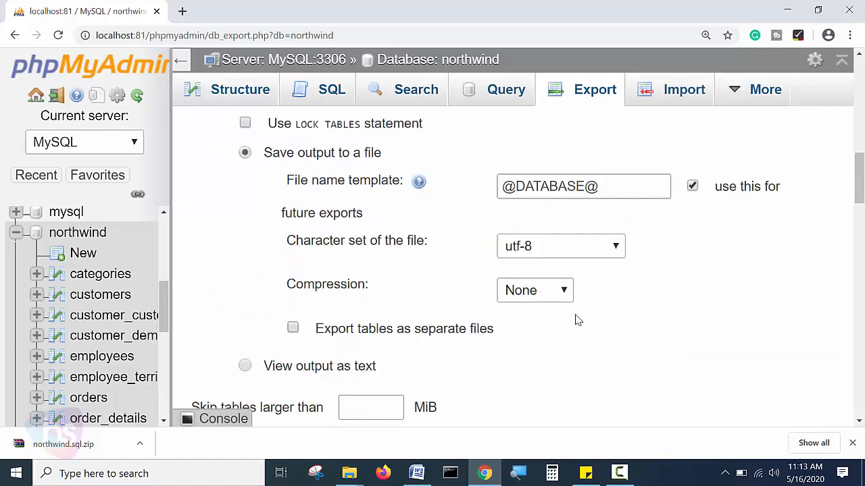
scroll(571, 318, down, 15)
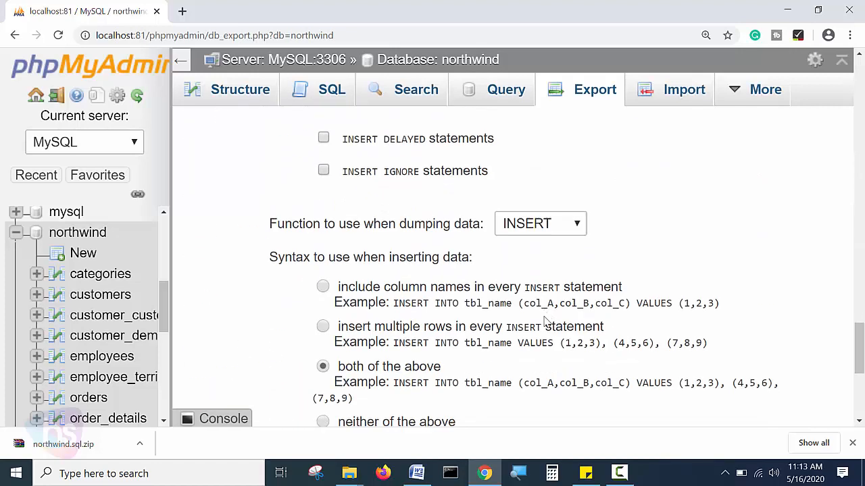
click(223, 340)
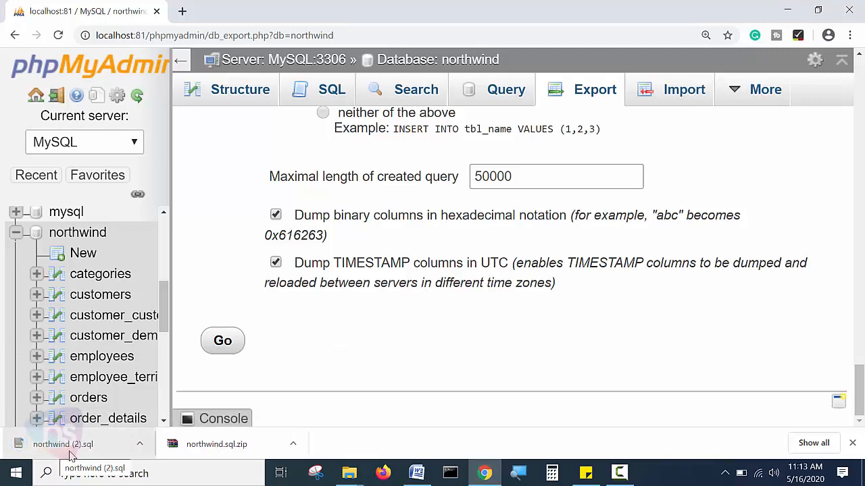
Step: Locate the downloaded northwind (2).sql in the Downloads folder and open it in Notepad++
click(813, 443)
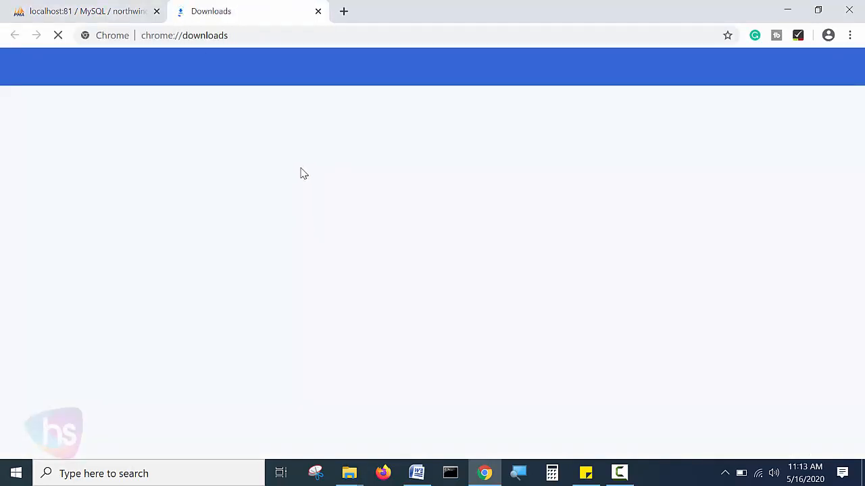
click(306, 196)
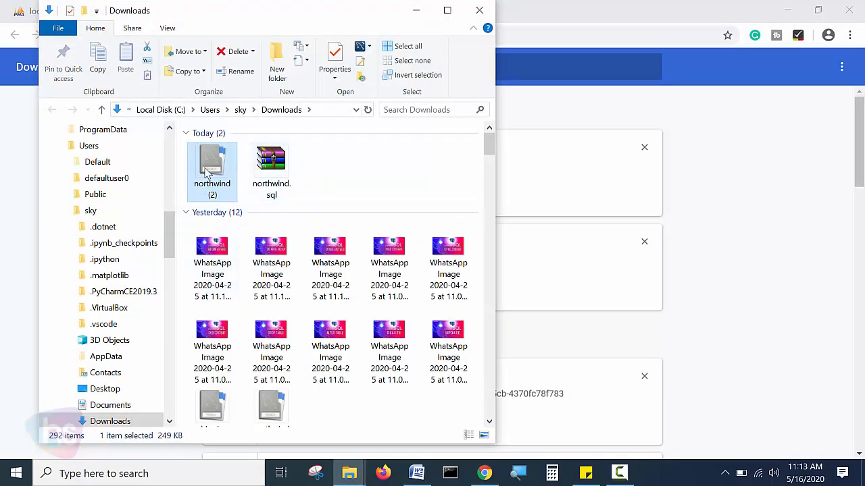
right_click(208, 173)
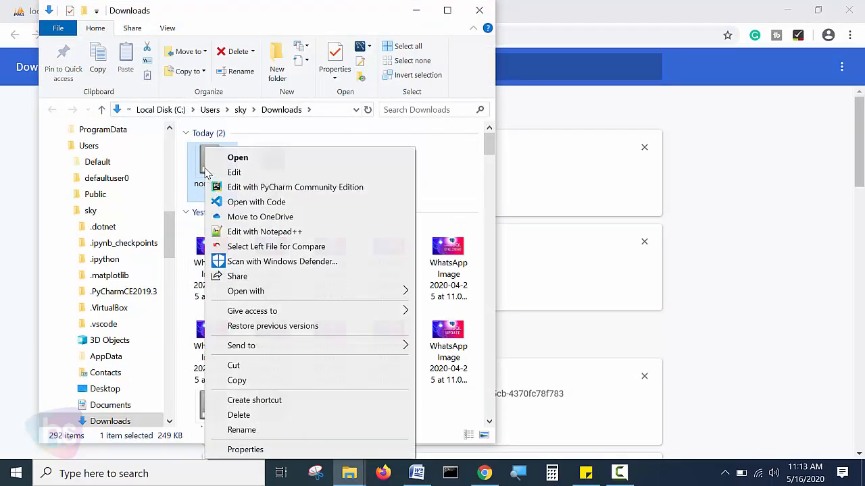
click(277, 233)
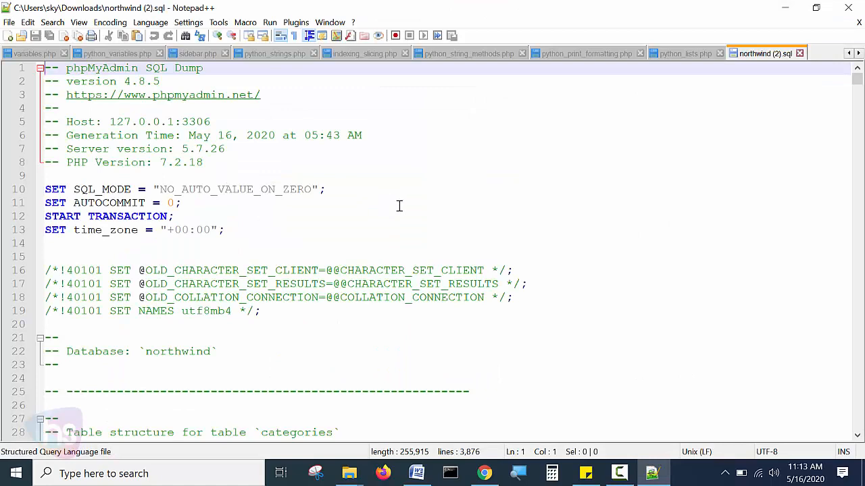
Step: Examine the SQL dump's table creation and data insertion statements for the categories table
scroll(409, 203, down, 9)
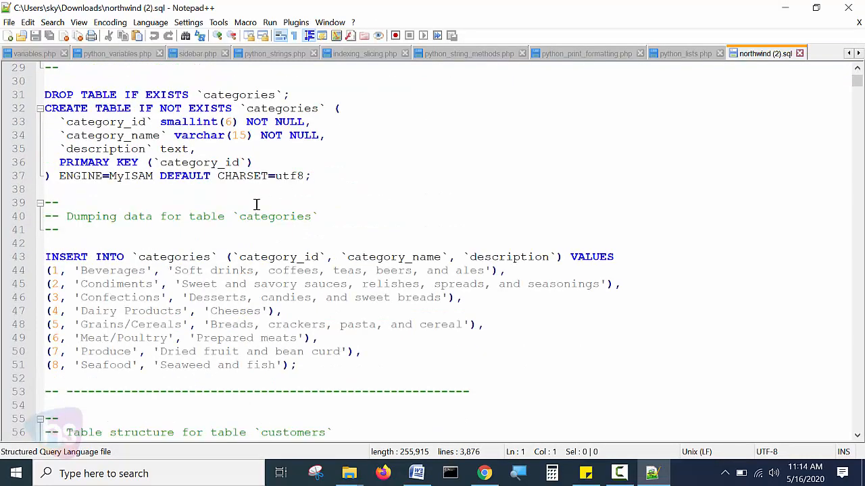
drag(43, 108, 298, 189)
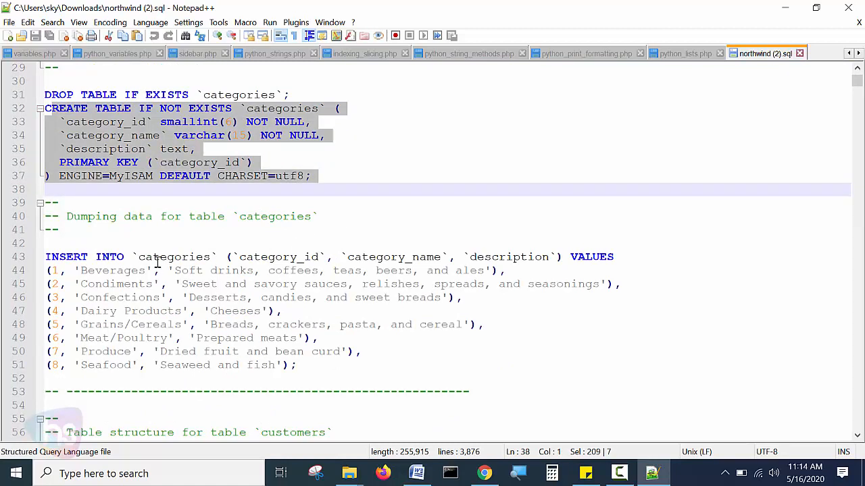
drag(157, 262, 360, 373)
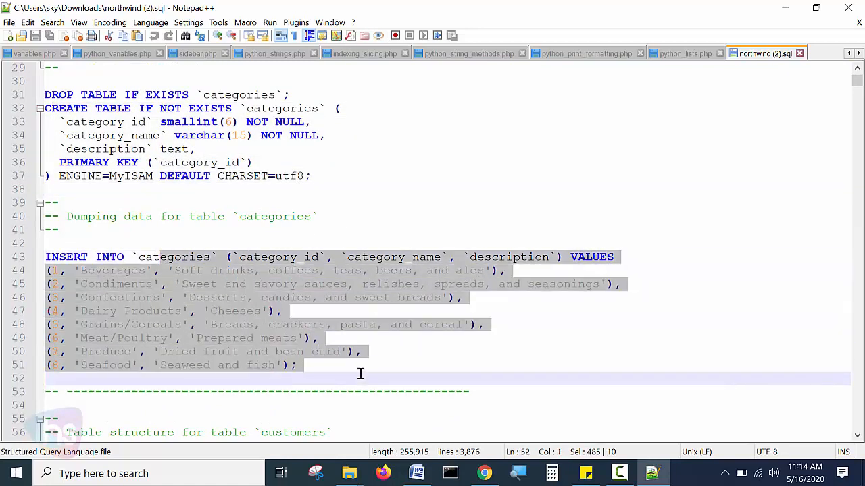
click(562, 352)
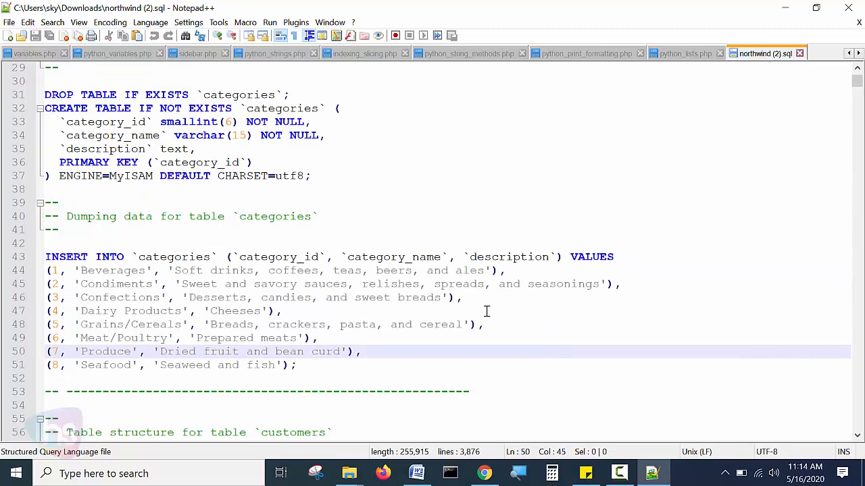
scroll(486, 310, down, 5)
scroll(484, 302, up, 2)
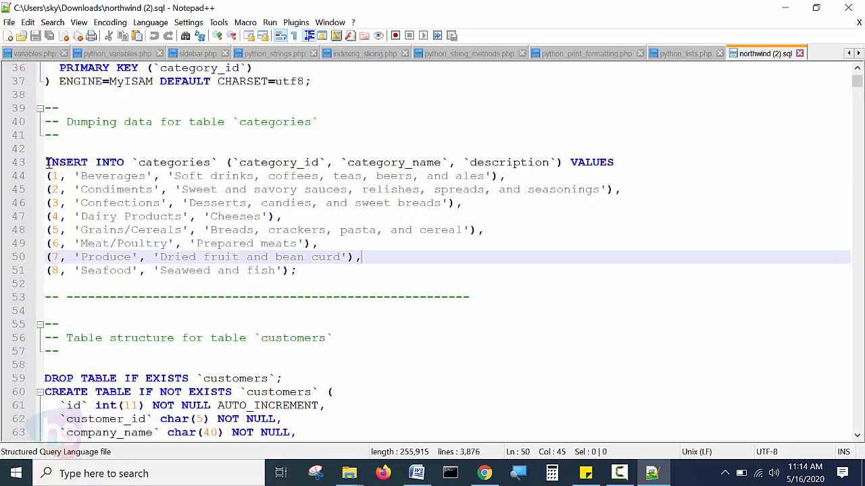
drag(45, 162, 379, 277)
scroll(421, 285, up, 1)
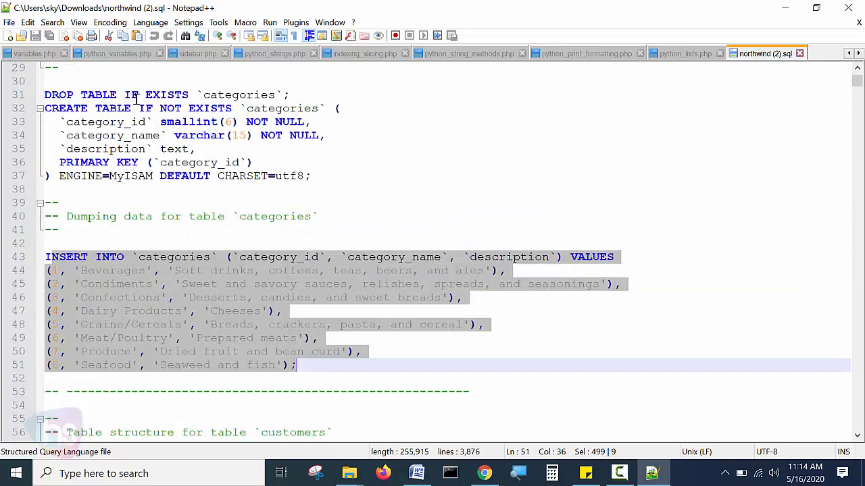
click(135, 99)
scroll(267, 238, up, 1)
click(225, 217)
scroll(229, 227, down, 1)
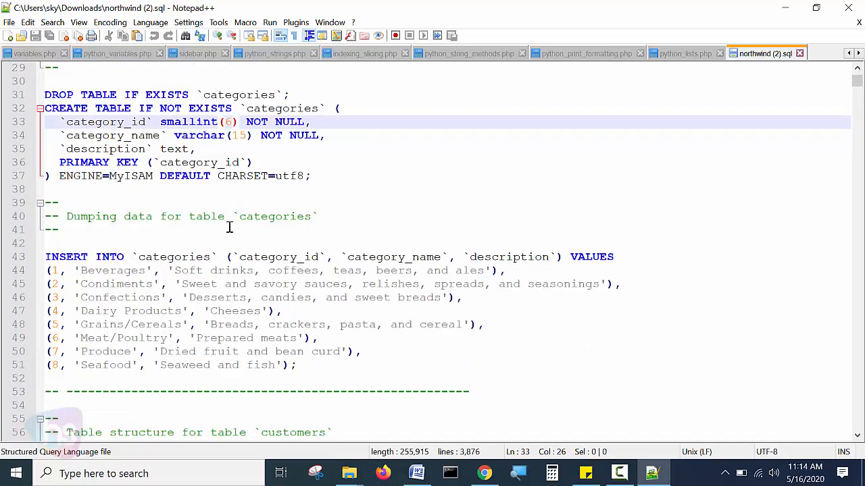
Step: Examine the categories data insertion statement and the column definitions in the customers table's CREATE TABLE statement
drag(218, 242, 241, 312)
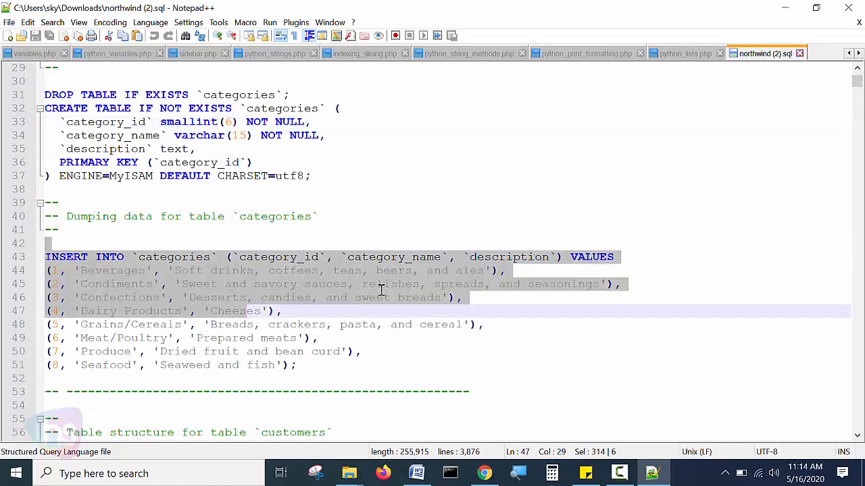
scroll(372, 280, down, 9)
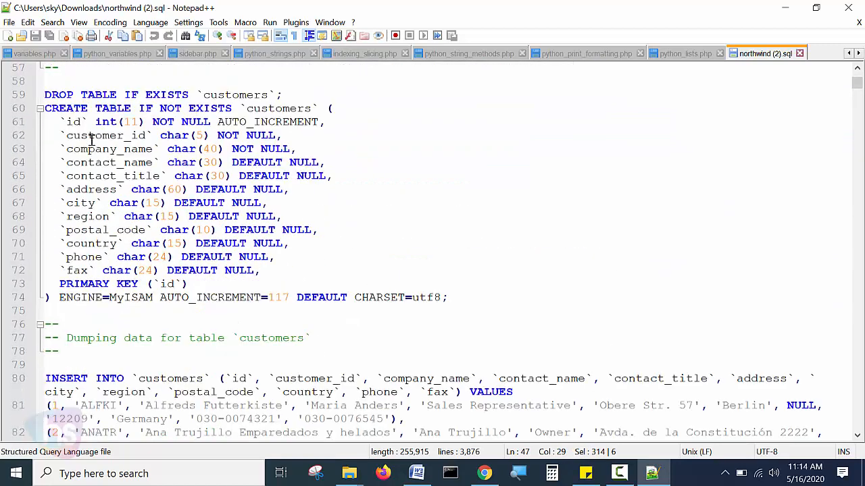
click(90, 135)
drag(65, 137, 192, 140)
click(220, 140)
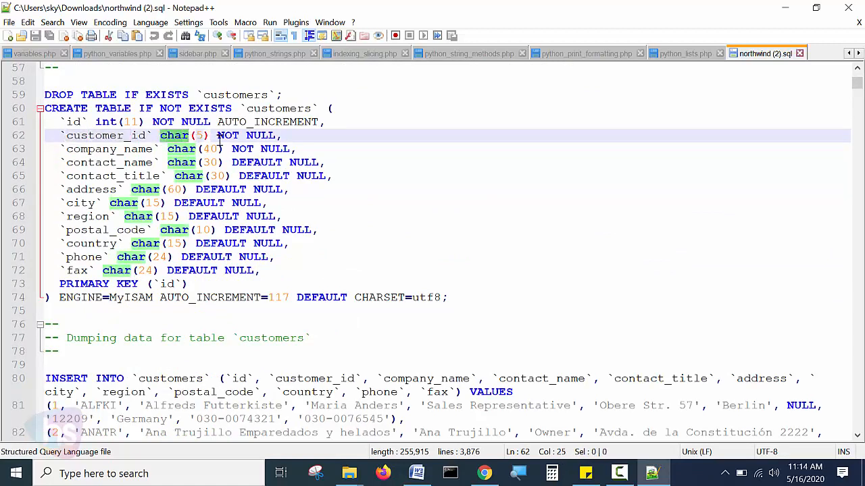
shift+click(295, 150)
click(334, 173)
shift+click(228, 161)
click(257, 216)
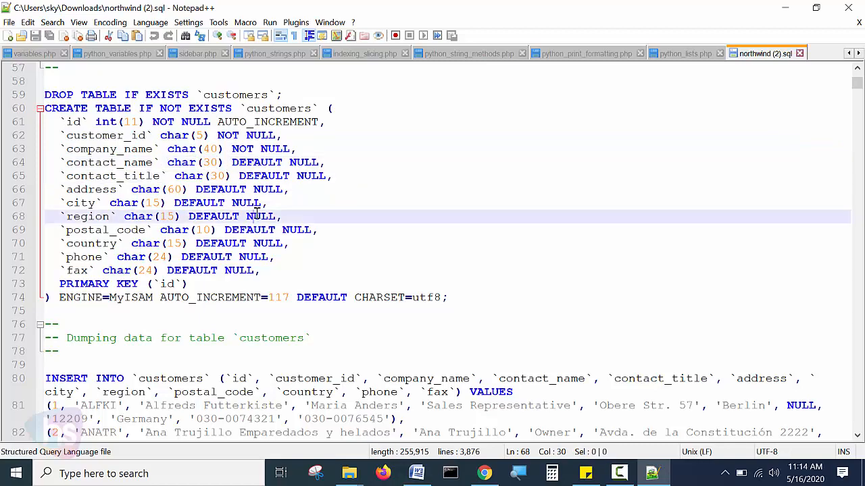
Step: Look through the customers table's INSERT records down to the customer_demographics table structure
scroll(482, 296, down, 5)
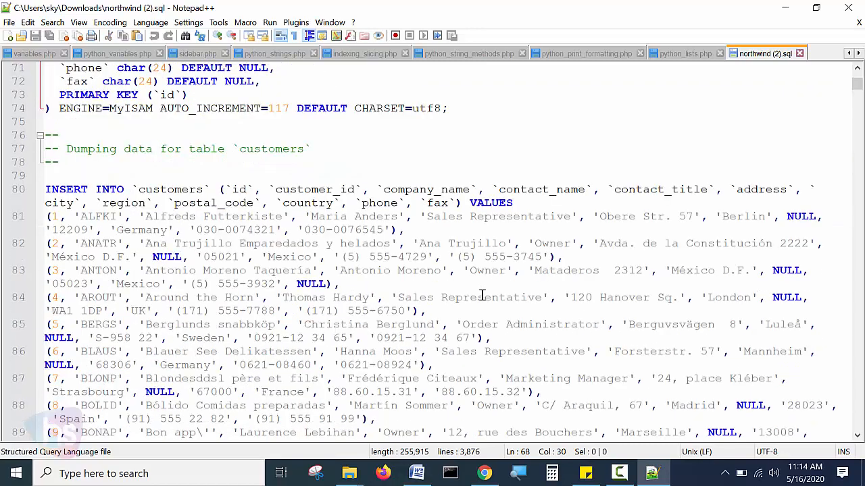
drag(221, 213, 294, 338)
scroll(368, 297, down, 20)
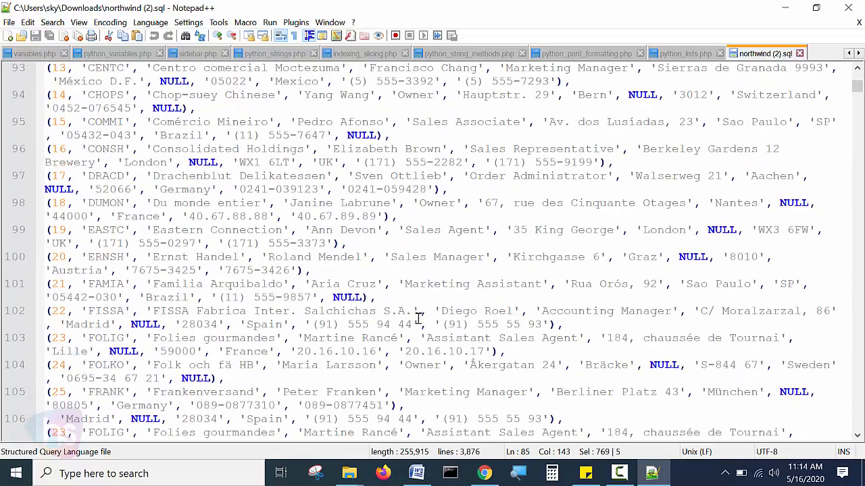
scroll(368, 297, down, 20)
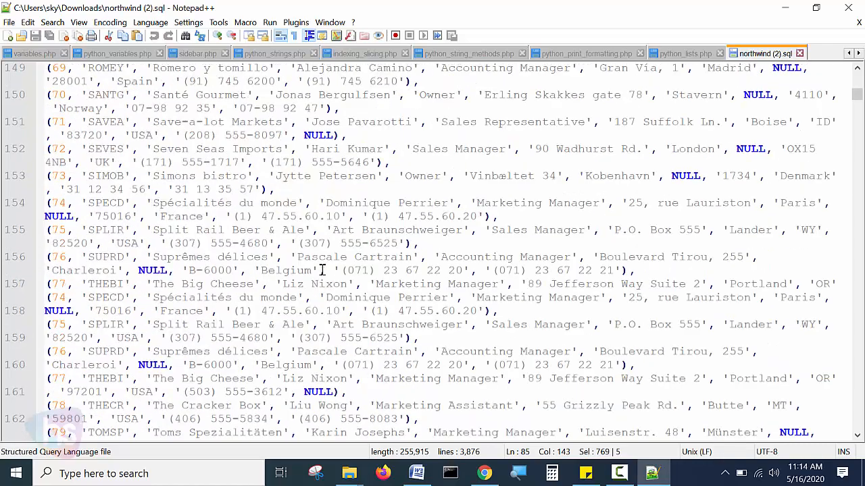
scroll(325, 270, down, 12)
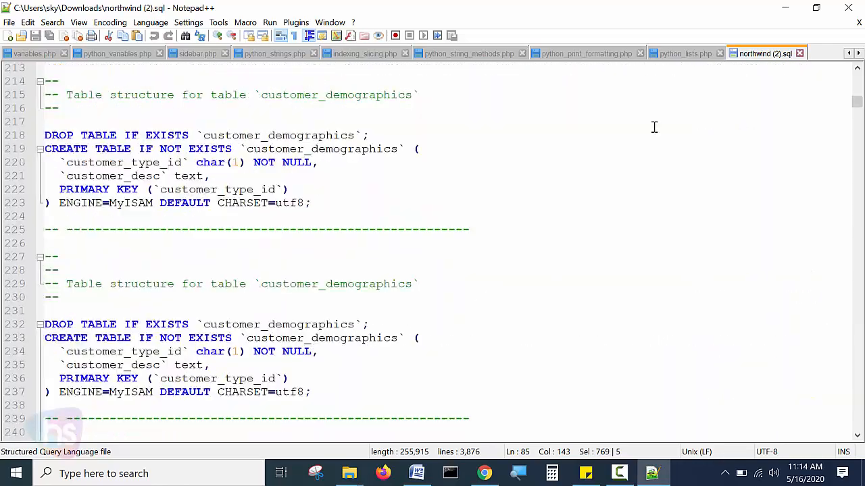
Step: Close northwind (2).sql, minimize Notepad++ and return to the Downloads page in Chrome
click(799, 52)
click(784, 7)
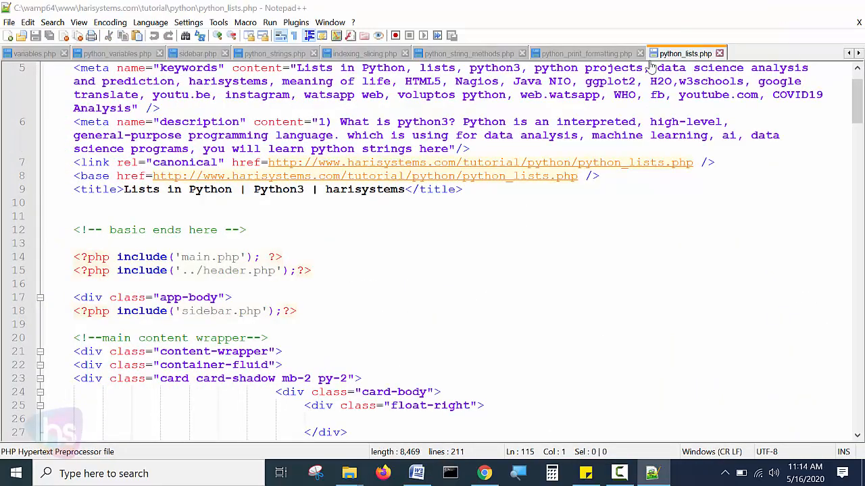
click(415, 11)
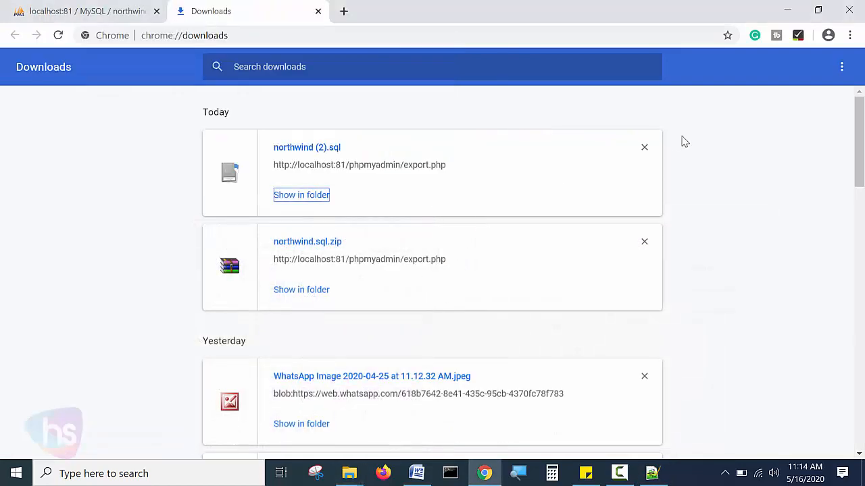
Step: Remove northwind (2).sql, northwind.sql.zip and the WhatsApp image entries from the Chrome download list
double_click(645, 148)
double_click(645, 148)
double_click(645, 148)
double_click(645, 149)
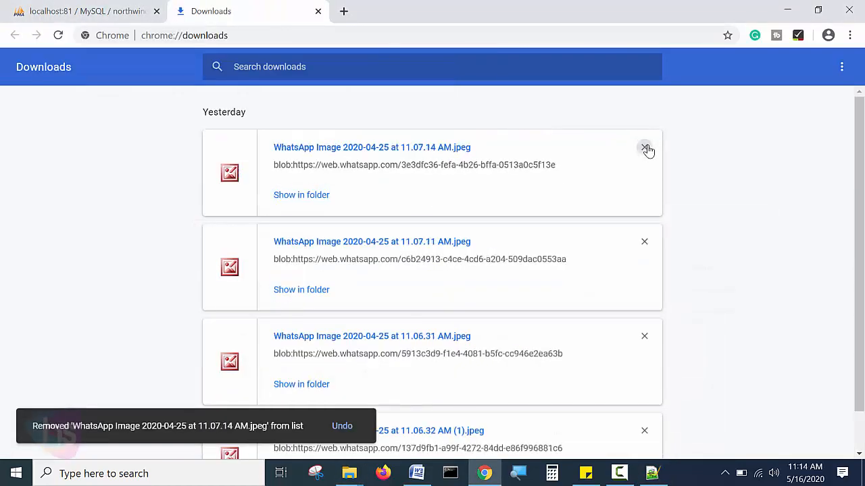
triple_click(646, 148)
click(645, 148)
Step: Close the Downloads page and return to the northwind export page in phpMyAdmin
click(122, 10)
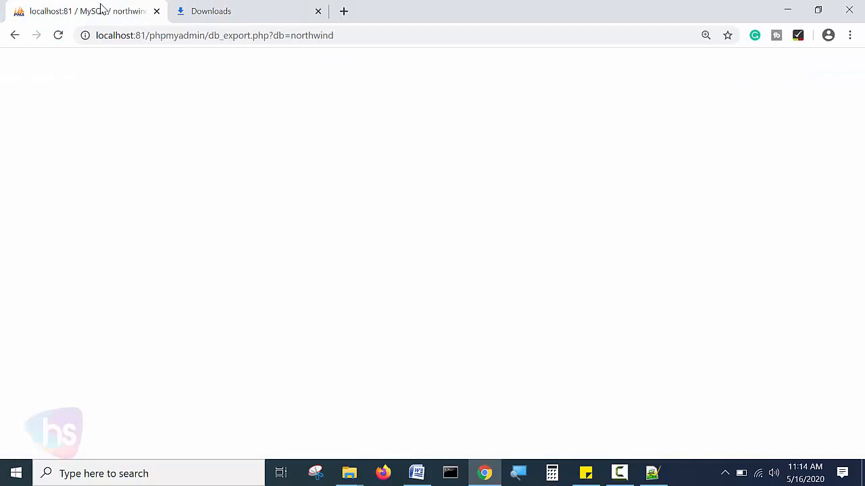
click(216, 13)
click(318, 11)
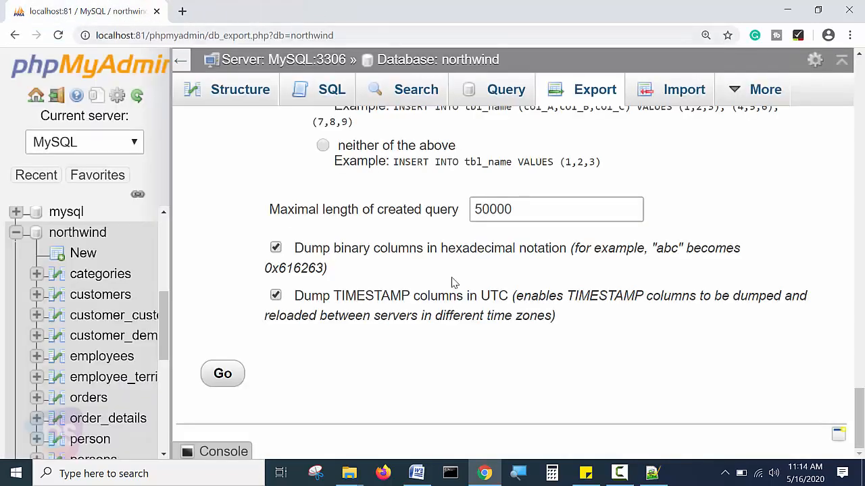